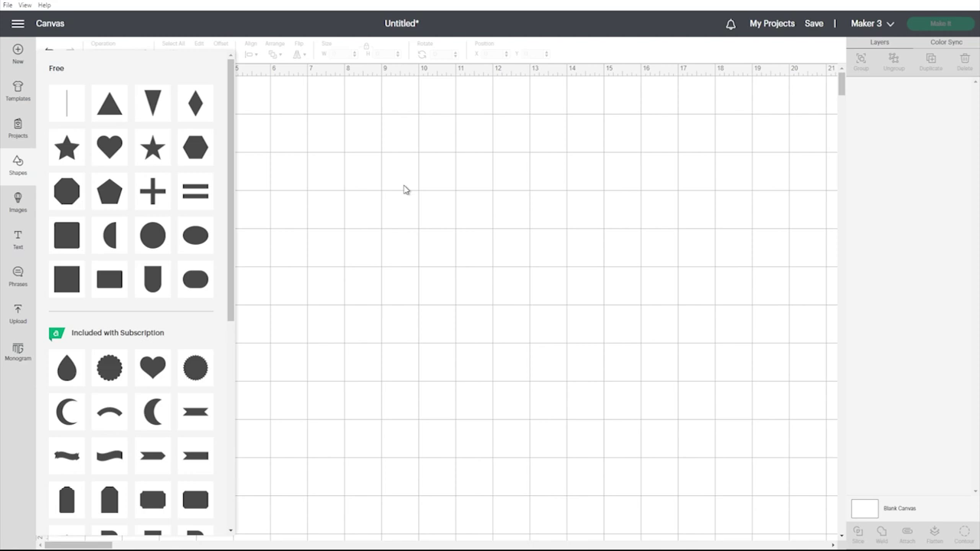
Step: Search the image library for "tropical flowers"
{"action": "left_click", "coordinate": [303, 200]}
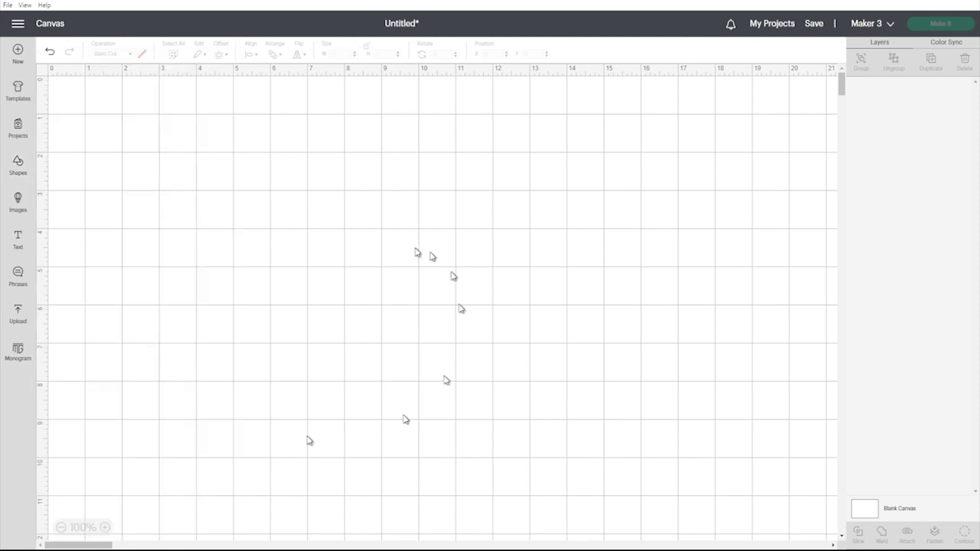
{"action": "left_click", "coordinate": [17, 202]}
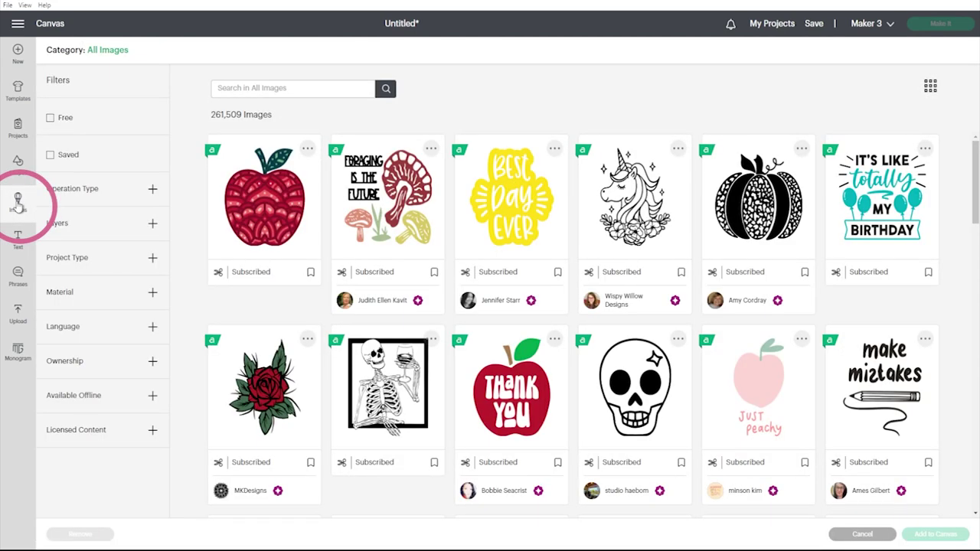
{"action": "left_click", "coordinate": [275, 87]}
{"action": "type", "text": "tropical flowers"}
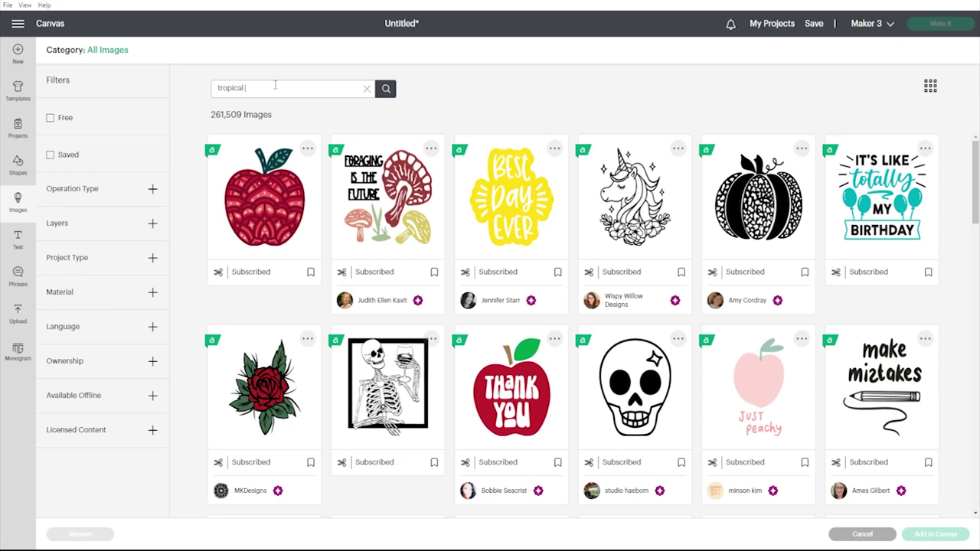
{"action": "key", "text": "Return"}
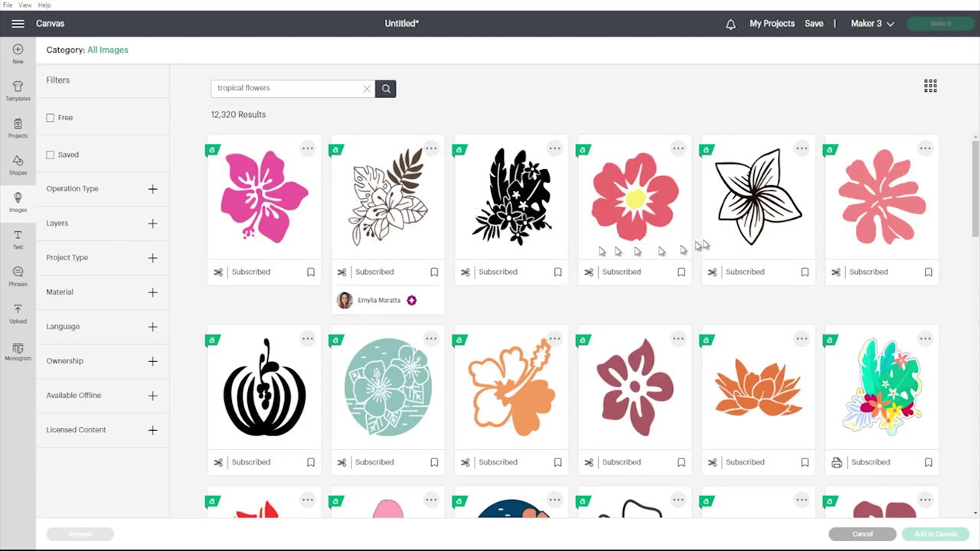
Step: Find the yellow-orange hibiscus with the dotted stamen among the search results and add it to the canvas
{"action": "scroll", "coordinate": [490, 352], "scroll_direction": "down", "scroll_amount": 2}
{"action": "scroll", "coordinate": [398, 291], "scroll_direction": "up", "scroll_amount": 2}
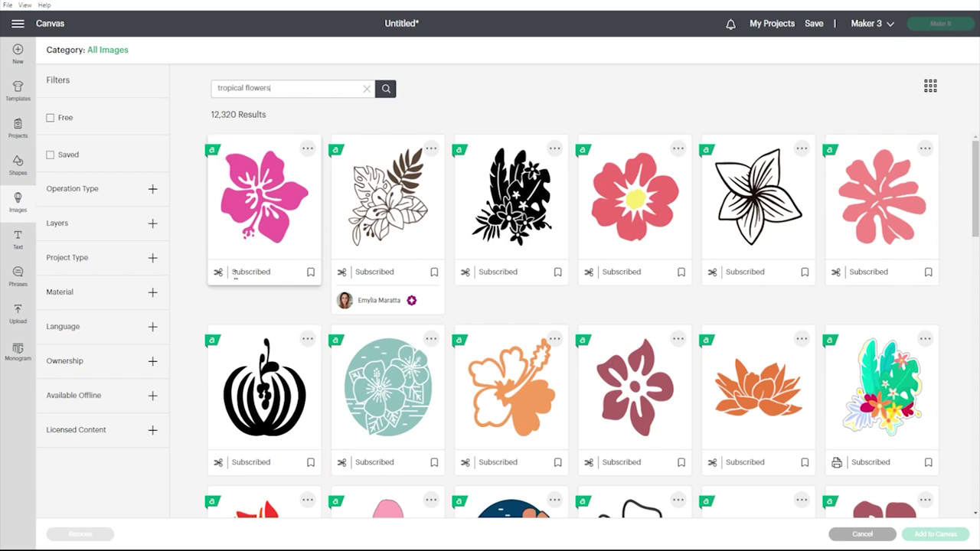
{"action": "scroll", "coordinate": [268, 281], "scroll_direction": "down", "scroll_amount": 8}
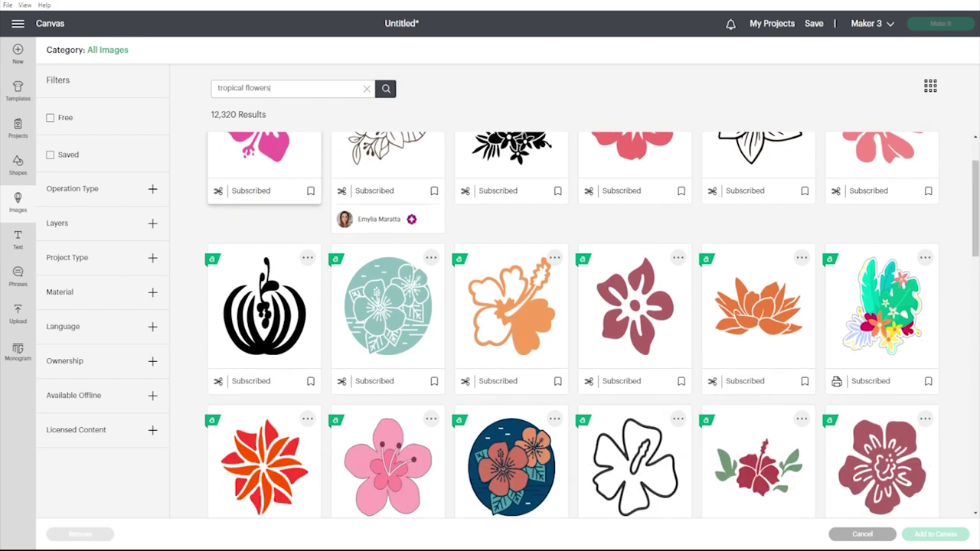
{"action": "scroll", "coordinate": [268, 281], "scroll_direction": "down", "scroll_amount": 10}
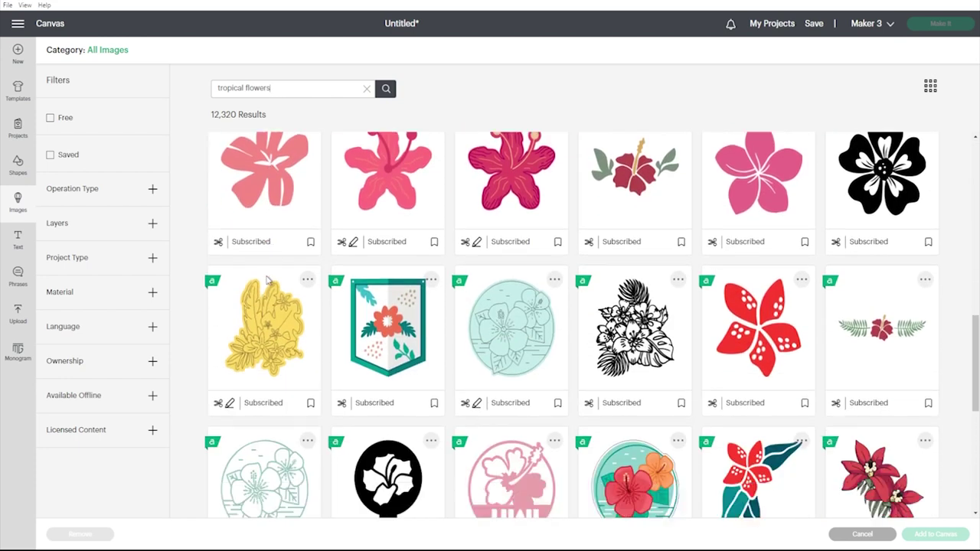
{"action": "scroll", "coordinate": [268, 281], "scroll_direction": "down", "scroll_amount": 12}
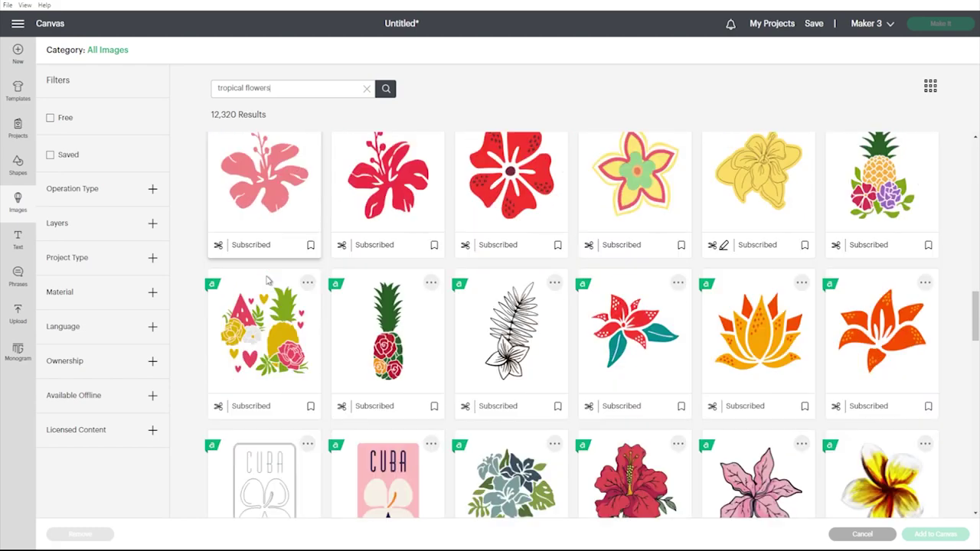
{"action": "scroll", "coordinate": [268, 281], "scroll_direction": "down", "scroll_amount": 8}
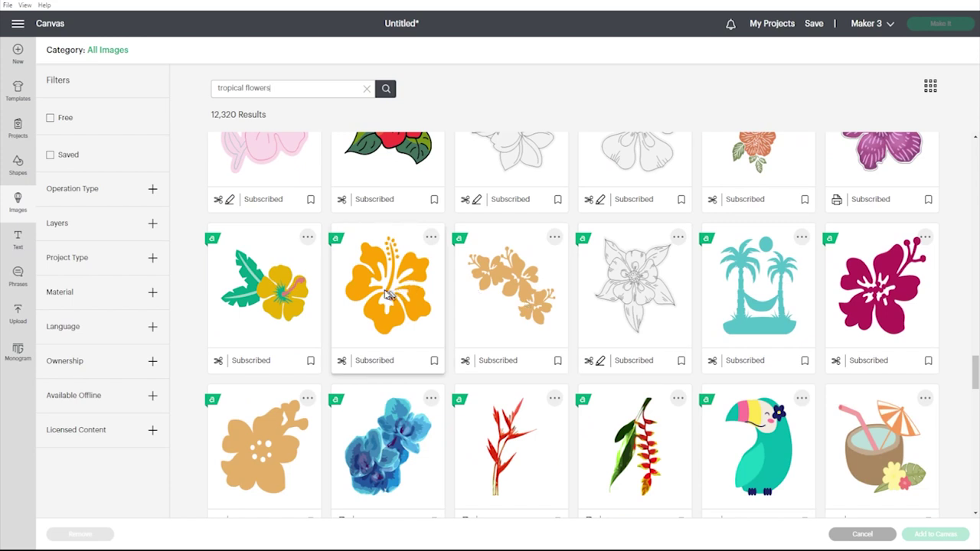
{"action": "left_click", "coordinate": [398, 263]}
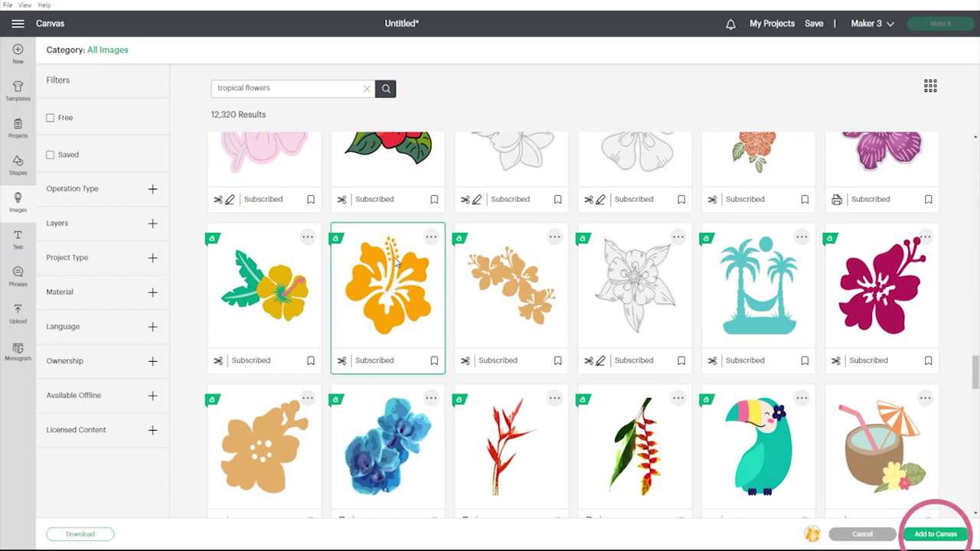
{"action": "left_click", "coordinate": [935, 534]}
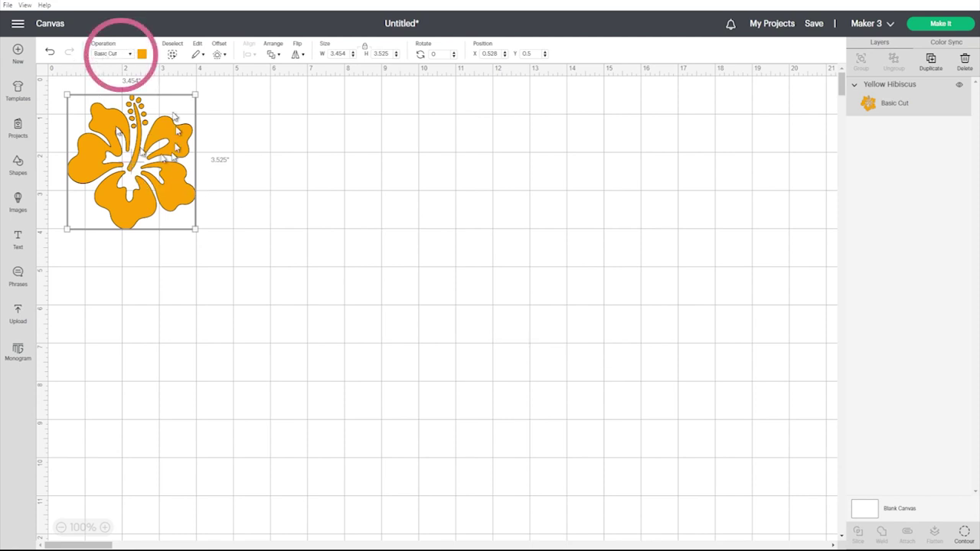
Step: Try scaling the hibiscus down proportionally to about 2.76 in wide and undo the resize
{"action": "left_click", "coordinate": [131, 61]}
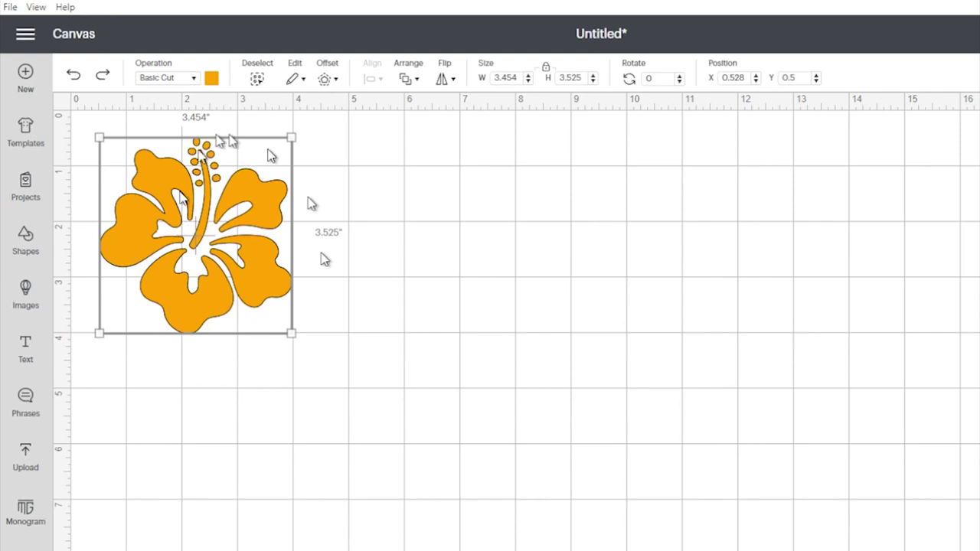
{"action": "left_click", "coordinate": [372, 199]}
{"action": "left_click", "coordinate": [210, 200]}
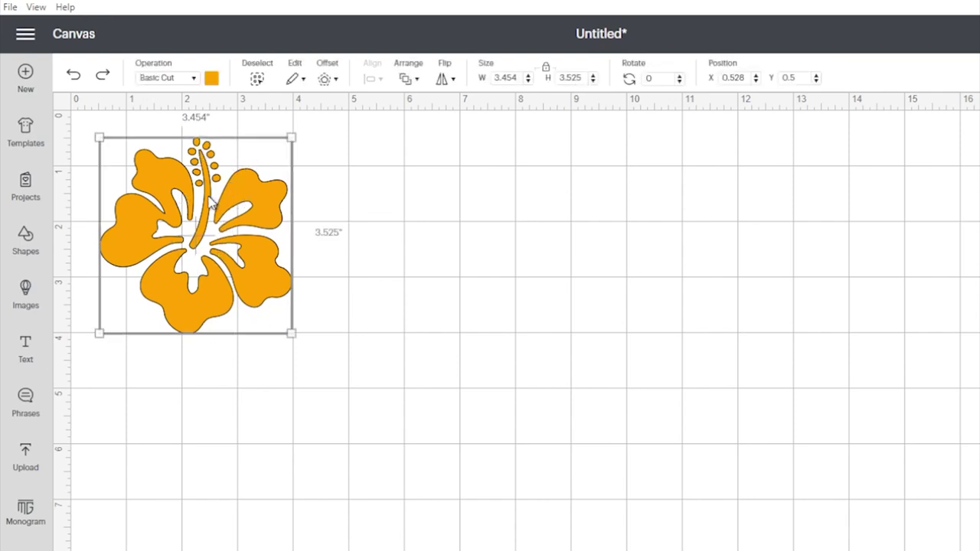
{"action": "left_click_drag", "start_coordinate": [280, 326], "coordinate": [269, 351]}
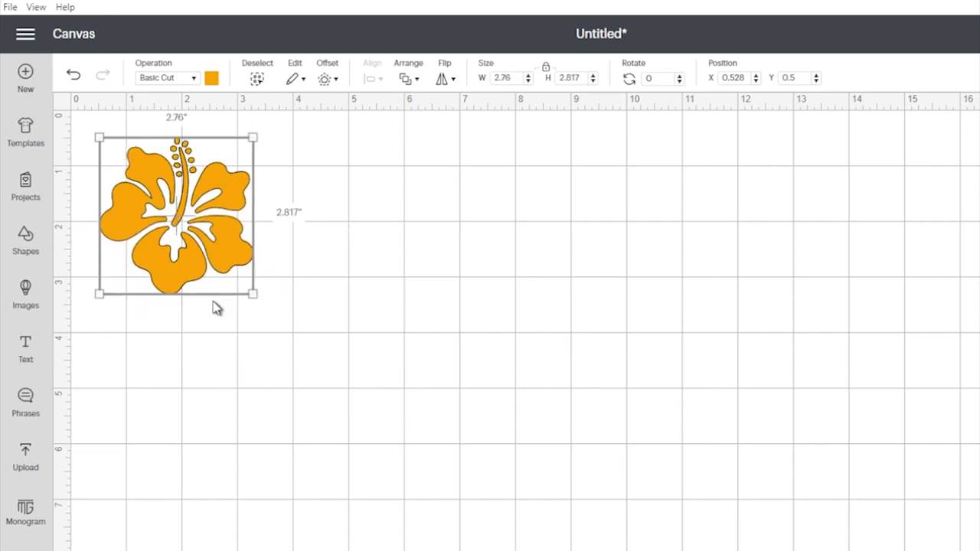
{"action": "key", "text": "ctrl+z"}
Step: Set the hibiscus width to 2 in with its proportions locked
{"action": "left_click", "coordinate": [505, 78]}
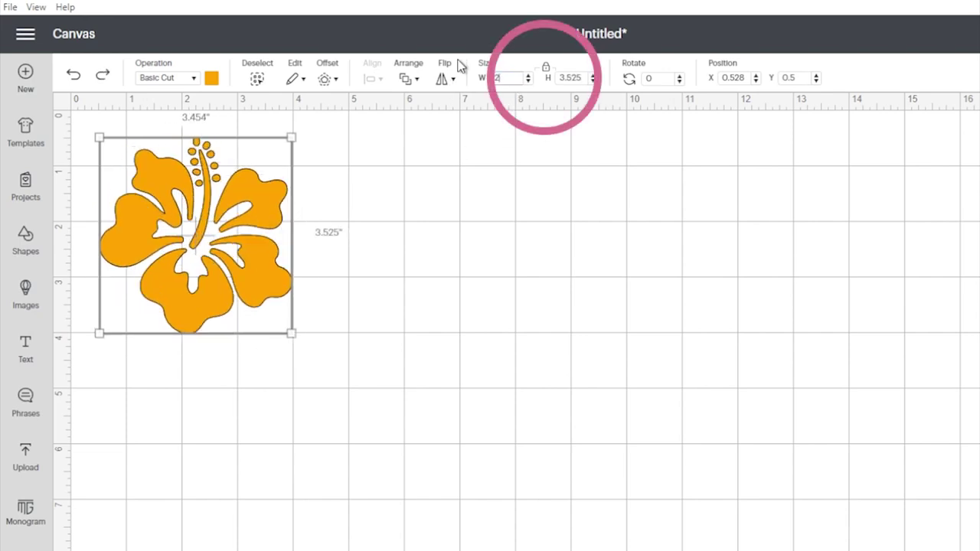
{"action": "key", "text": "Return"}
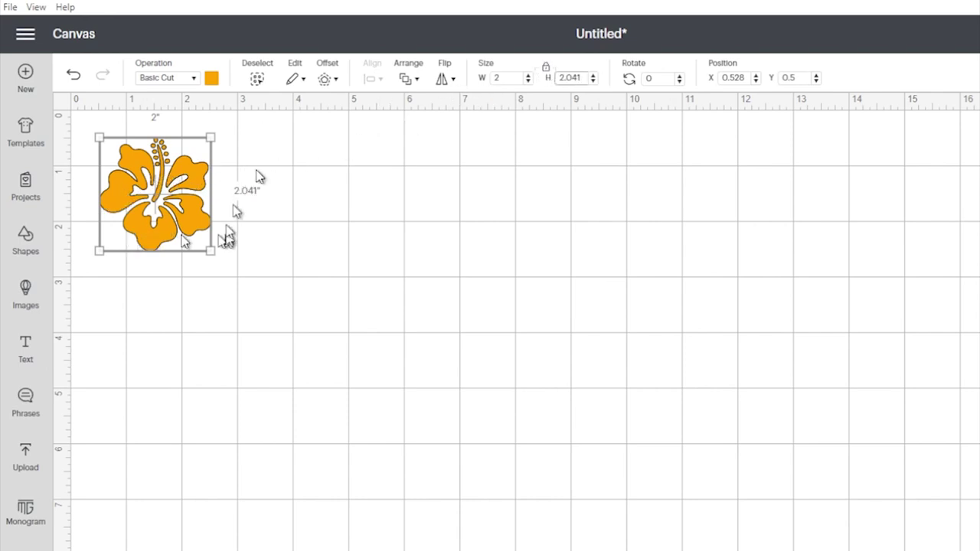
Step: Try stretching the hibiscus with its proportions unlocked by setting only the height to 5 in, and undo the changes
{"action": "left_click", "coordinate": [546, 68]}
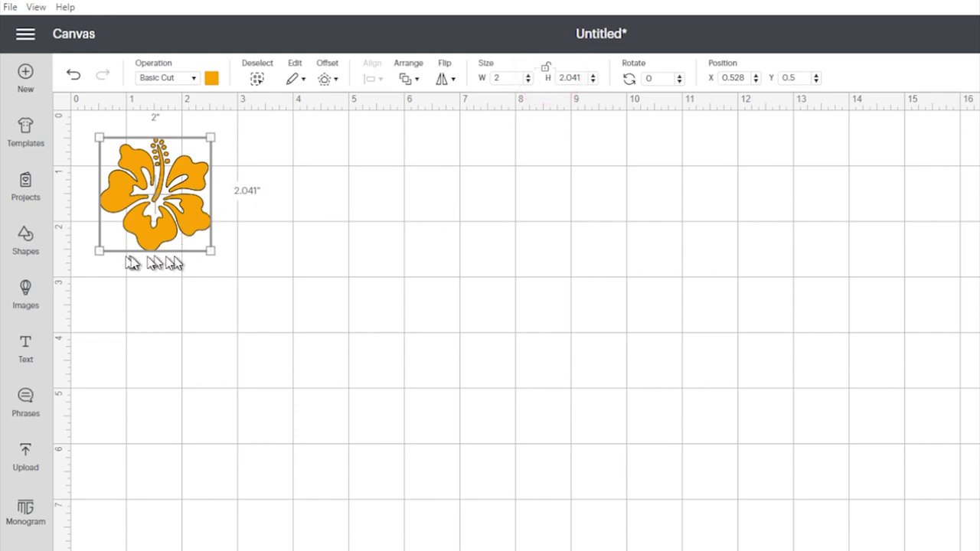
{"action": "left_click", "coordinate": [570, 78]}
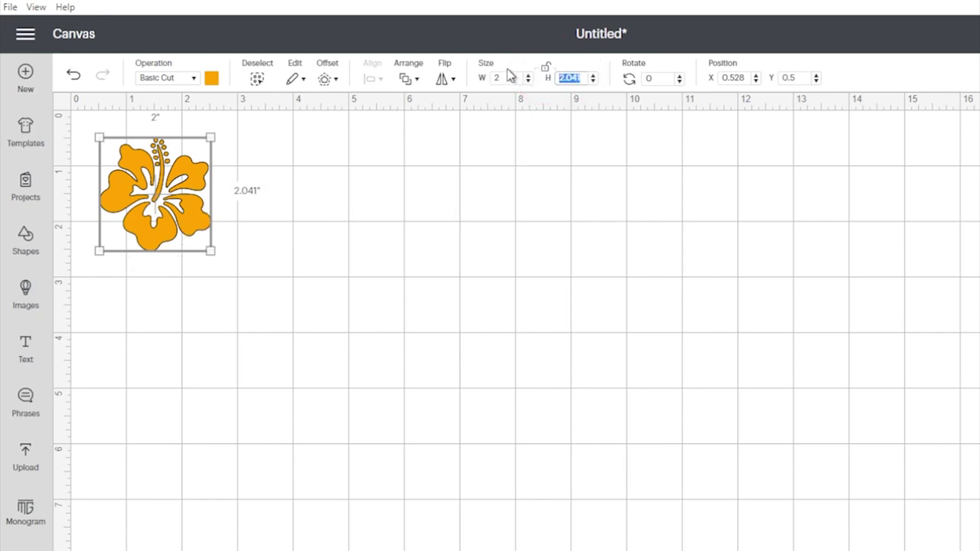
{"action": "type", "text": "5"}
{"action": "key", "text": "Return"}
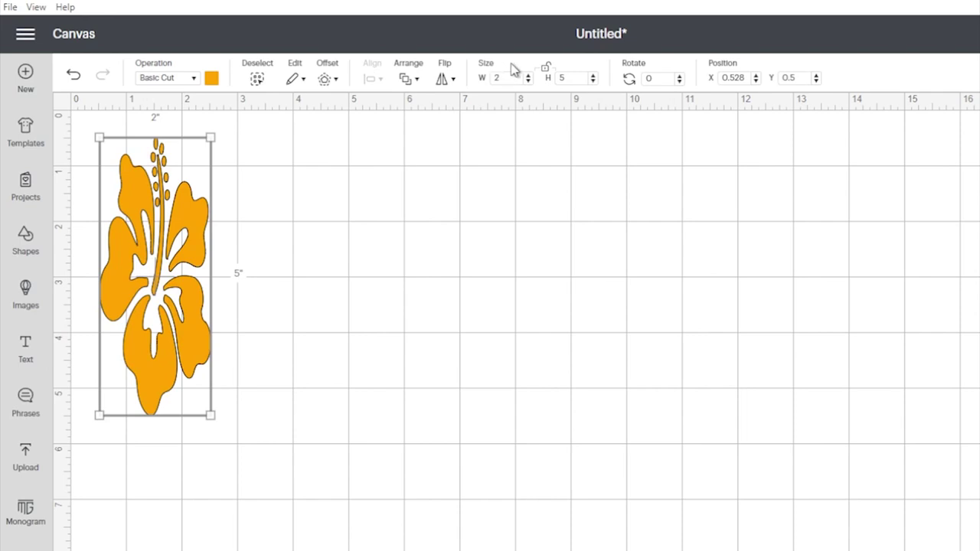
{"action": "key", "text": "ctrl+z"}
Step: Move the hibiscus away from the canvas corner to about X 1.361, Y 0.972
{"action": "left_click", "coordinate": [153, 220]}
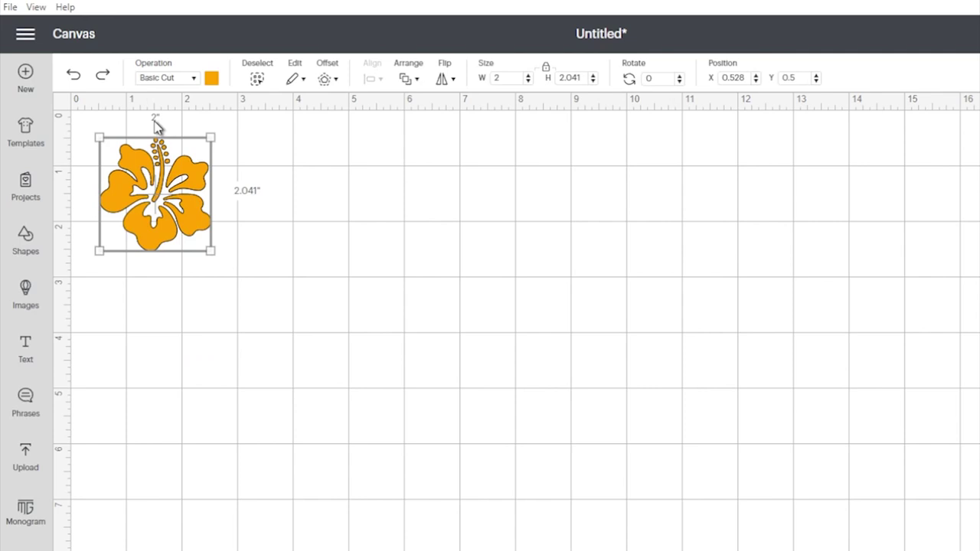
{"action": "left_click_drag", "start_coordinate": [207, 212], "coordinate": [254, 239]}
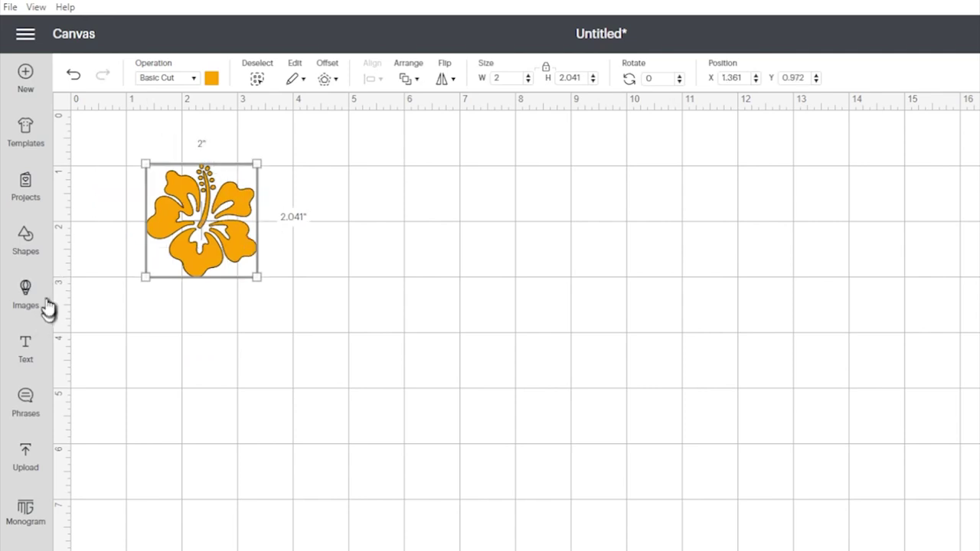
Step: Insert a basic square shape over the hibiscus and send it to the back
{"action": "left_click", "coordinate": [26, 252]}
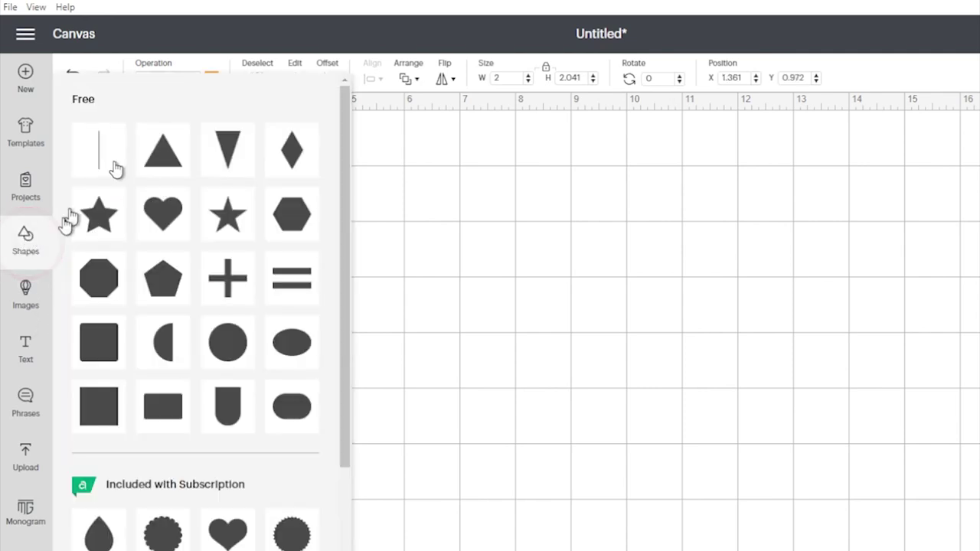
{"action": "left_click", "coordinate": [84, 406]}
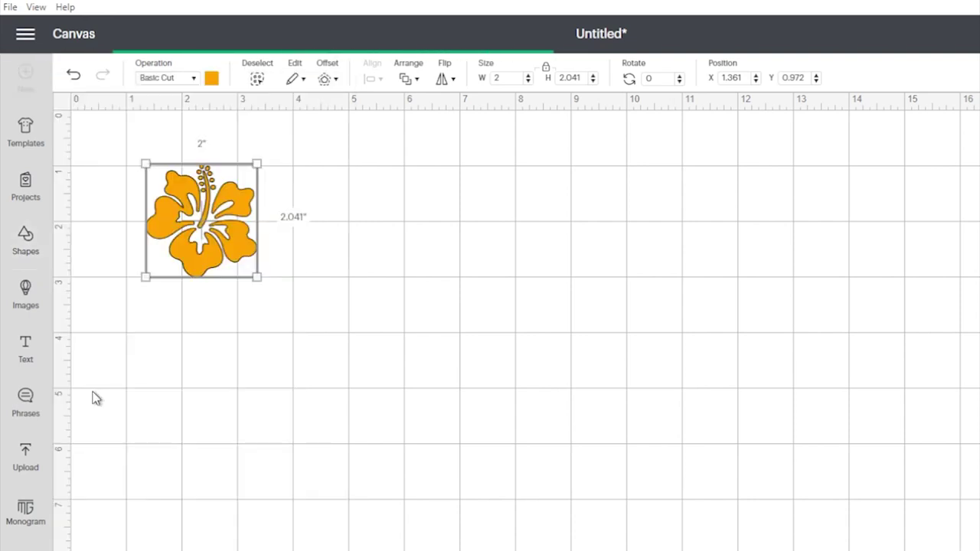
{"action": "left_click_drag", "start_coordinate": [201, 201], "coordinate": [196, 221]}
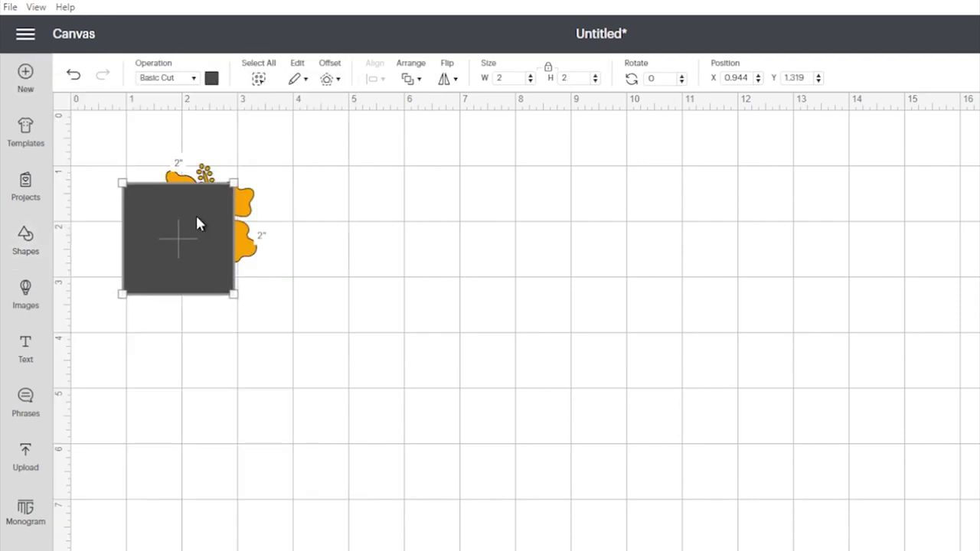
{"action": "right_click", "coordinate": [197, 222]}
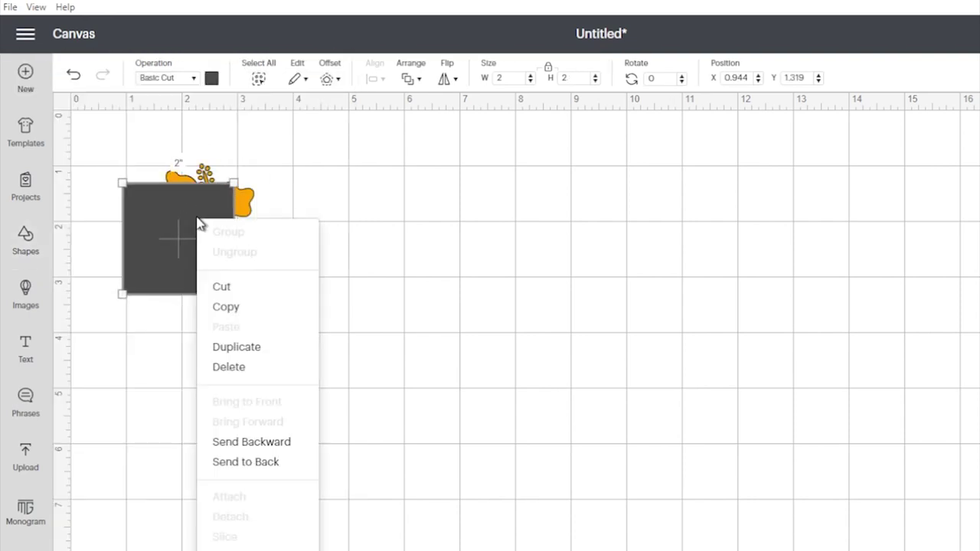
{"action": "left_click", "coordinate": [267, 460]}
Step: Enlarge the square to about 3.1 in per side and position it so the hibiscus sits centred inside it
{"action": "left_click_drag", "start_coordinate": [164, 284], "coordinate": [148, 256]}
{"action": "left_click_drag", "start_coordinate": [227, 254], "coordinate": [271, 291]}
{"action": "left_click_drag", "start_coordinate": [250, 290], "coordinate": [296, 318]}
{"action": "left_click_drag", "start_coordinate": [263, 299], "coordinate": [256, 291]}
Step: Set the square's material colour to the same orange as the hibiscus
{"action": "left_click", "coordinate": [214, 80]}
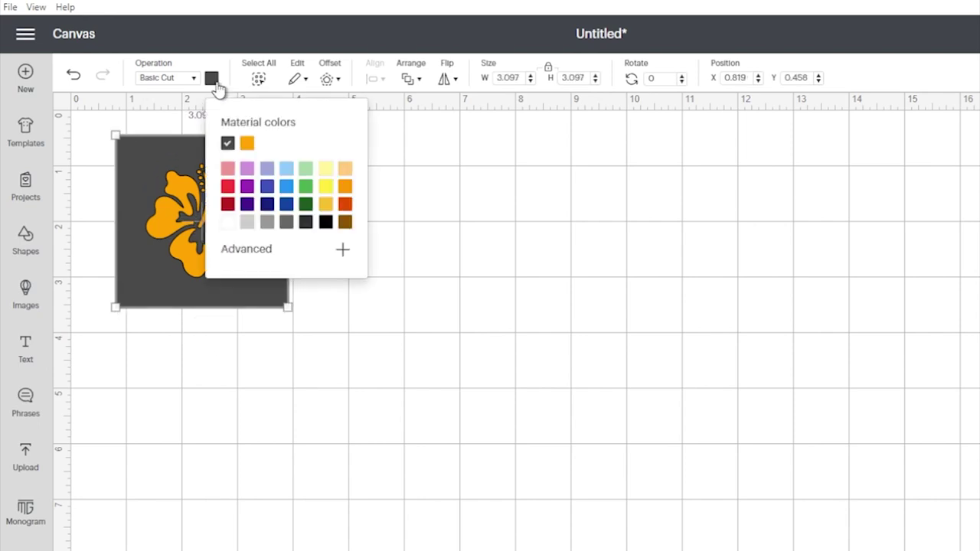
{"action": "left_click", "coordinate": [246, 143]}
{"action": "left_click", "coordinate": [420, 290]}
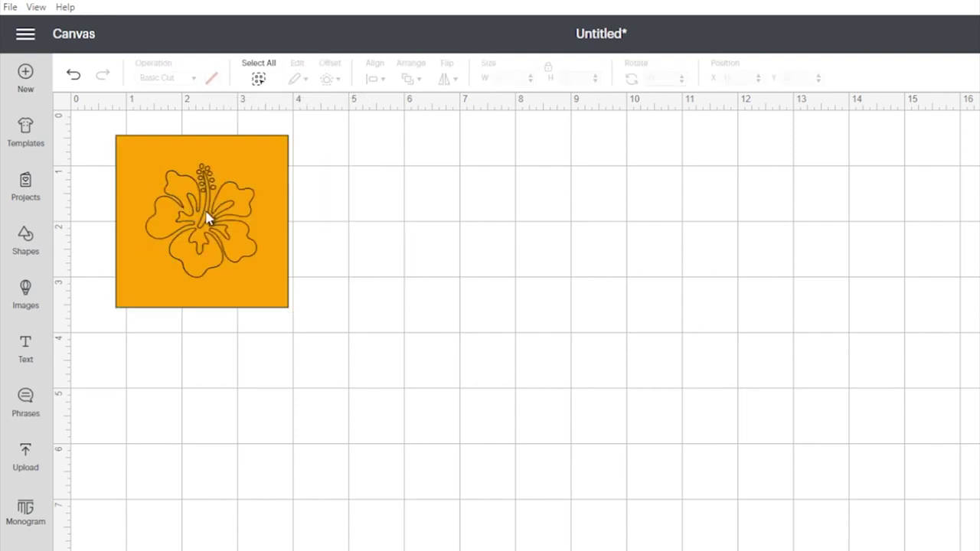
Step: Recolour the square light purple so that it differs from the hibiscus
{"action": "left_click", "coordinate": [143, 300]}
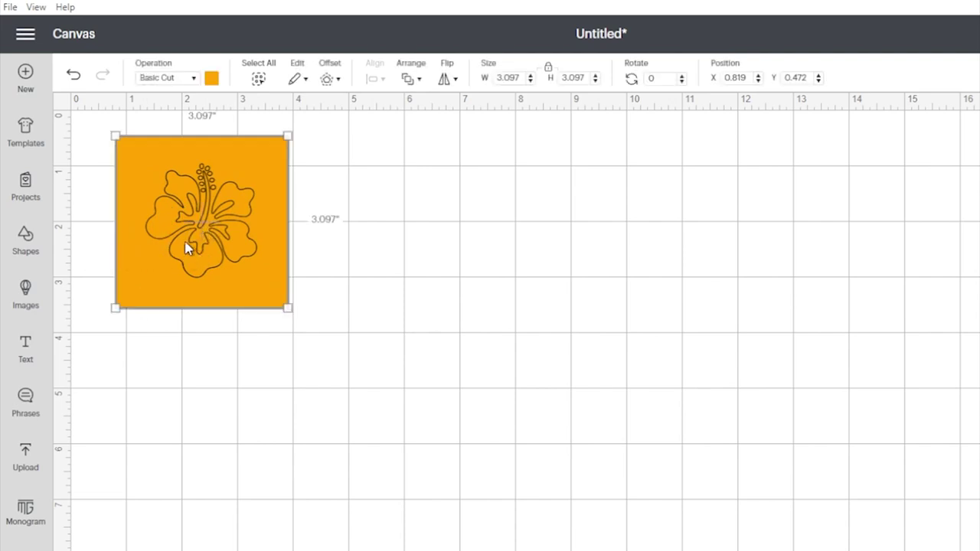
{"action": "left_click", "coordinate": [211, 77]}
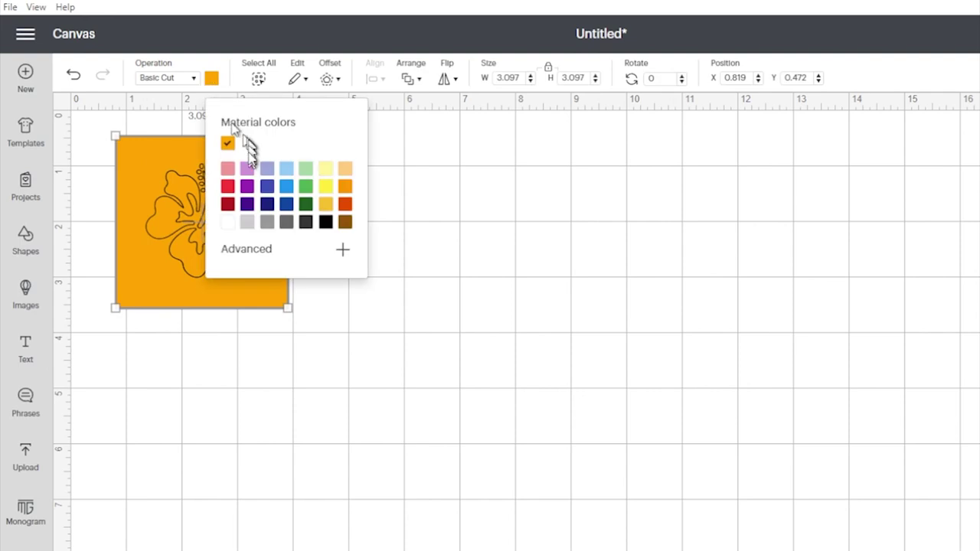
{"action": "left_click", "coordinate": [247, 168]}
{"action": "left_click", "coordinate": [431, 184]}
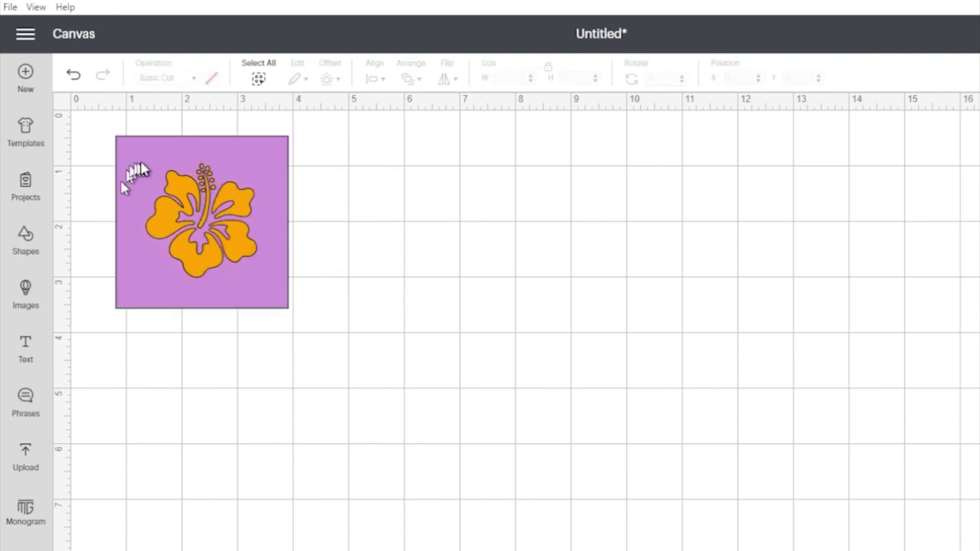
Step: Select the square and hibiscus together and set both to the orange material colour
{"action": "left_click_drag", "start_coordinate": [92, 161], "coordinate": [225, 252]}
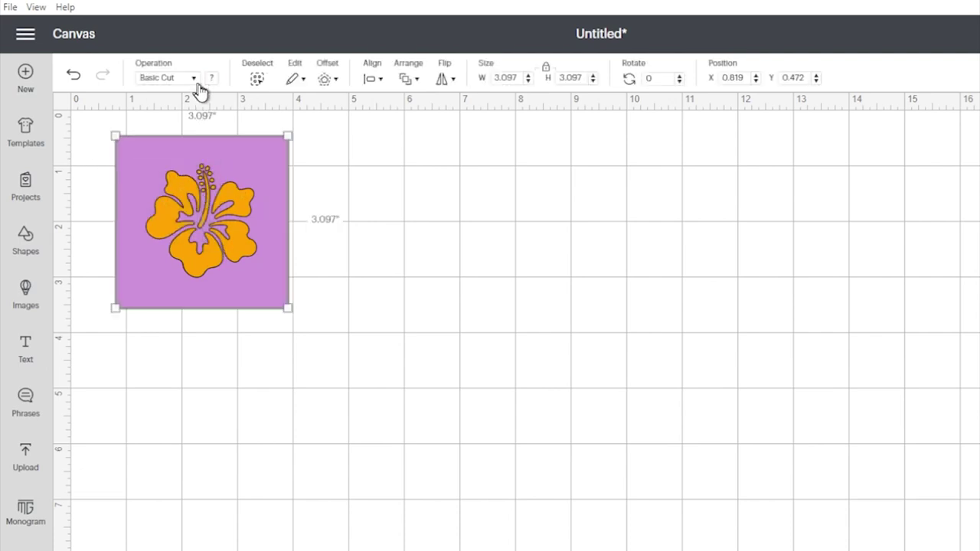
{"action": "left_click", "coordinate": [214, 80]}
{"action": "left_click", "coordinate": [247, 142]}
{"action": "left_click", "coordinate": [432, 256]}
Step: Select the hibiscus and the square and attach them to each other
{"action": "left_click_drag", "start_coordinate": [380, 366], "coordinate": [72, 112]}
{"action": "left_click", "coordinate": [909, 527]}
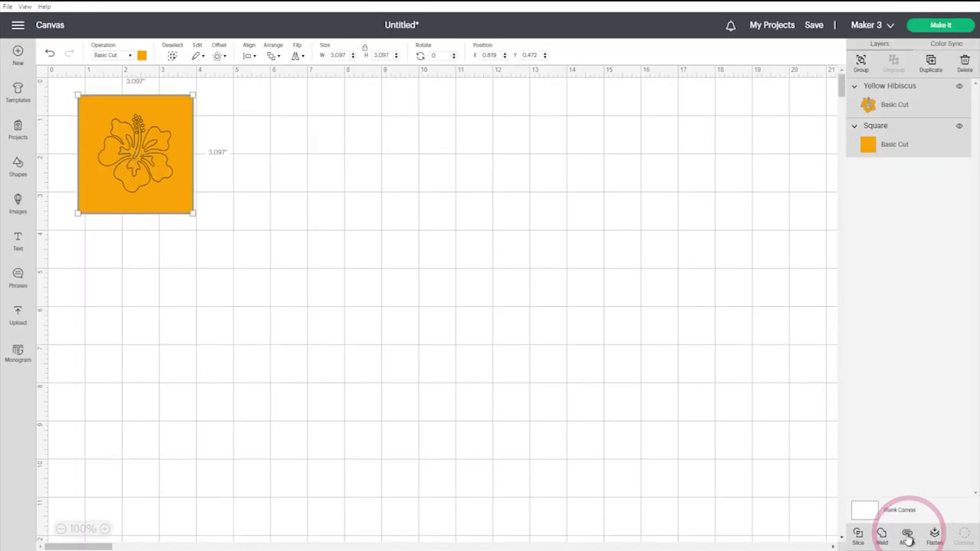
{"action": "left_click", "coordinate": [260, 199]}
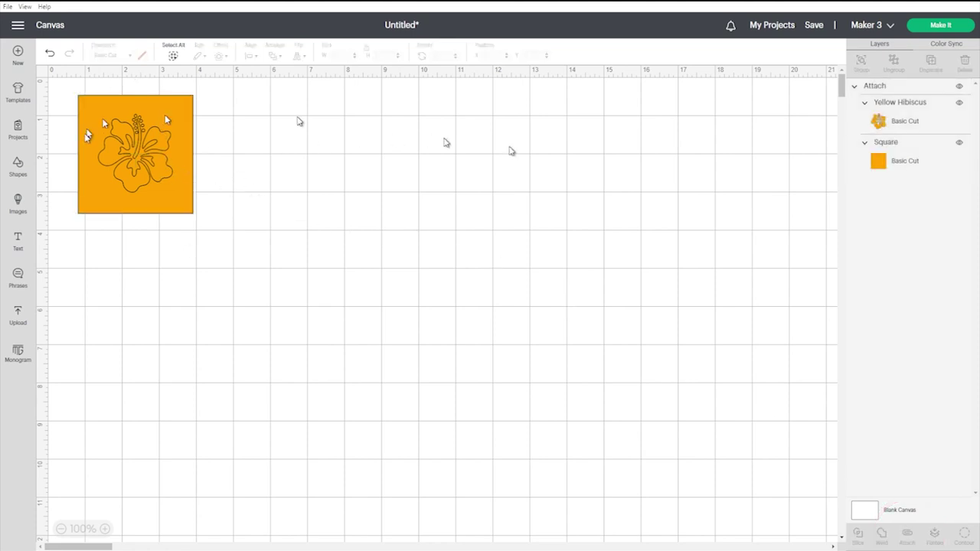
Step: Move the attached design down to about X 0.694, Y 8.587 and insert another basic square
{"action": "left_click_drag", "start_coordinate": [152, 162], "coordinate": [143, 463]}
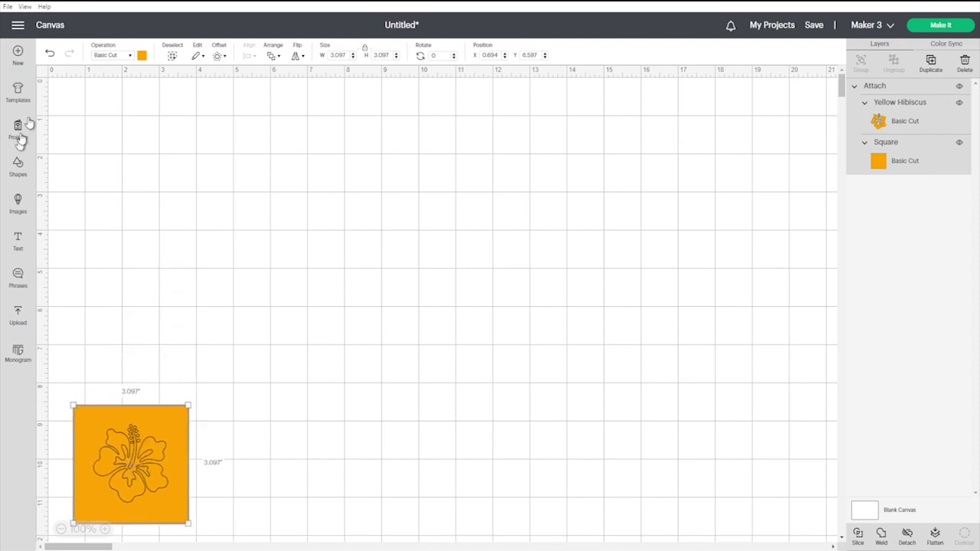
{"action": "left_click", "coordinate": [17, 165]}
{"action": "left_click", "coordinate": [77, 237]}
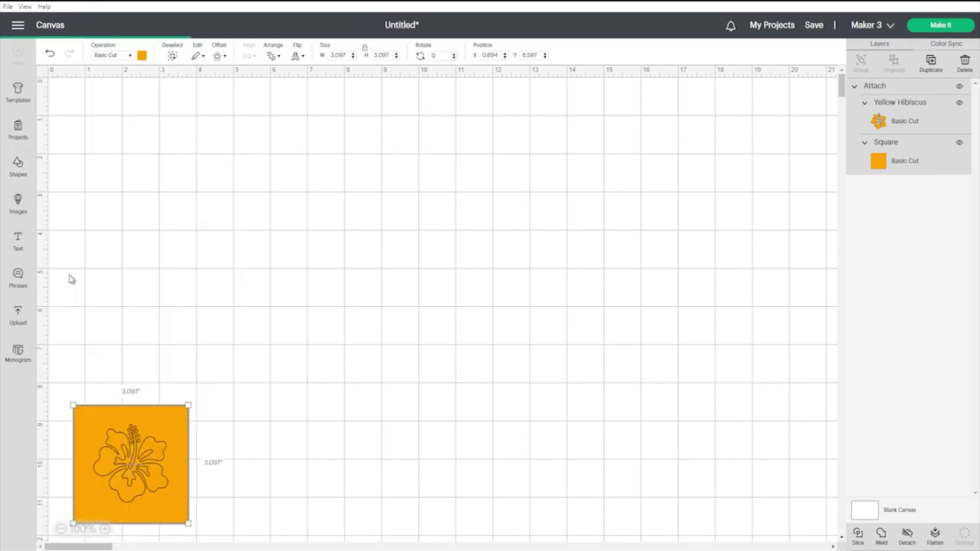
Step: Move the new square near the canvas origin, unlock its proportions and size it 9 inches wide by 5 inches high
{"action": "left_click_drag", "start_coordinate": [156, 184], "coordinate": [114, 143]}
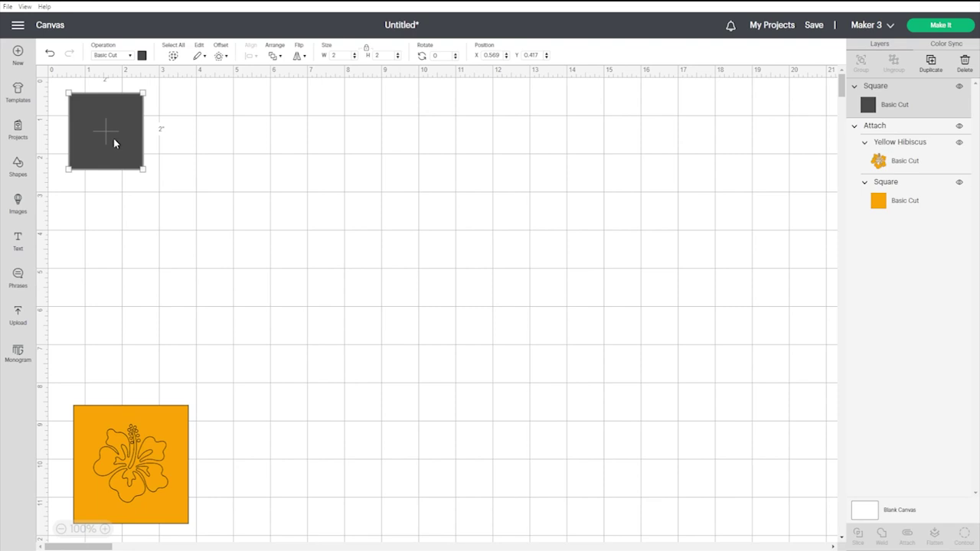
{"action": "left_click", "coordinate": [368, 48]}
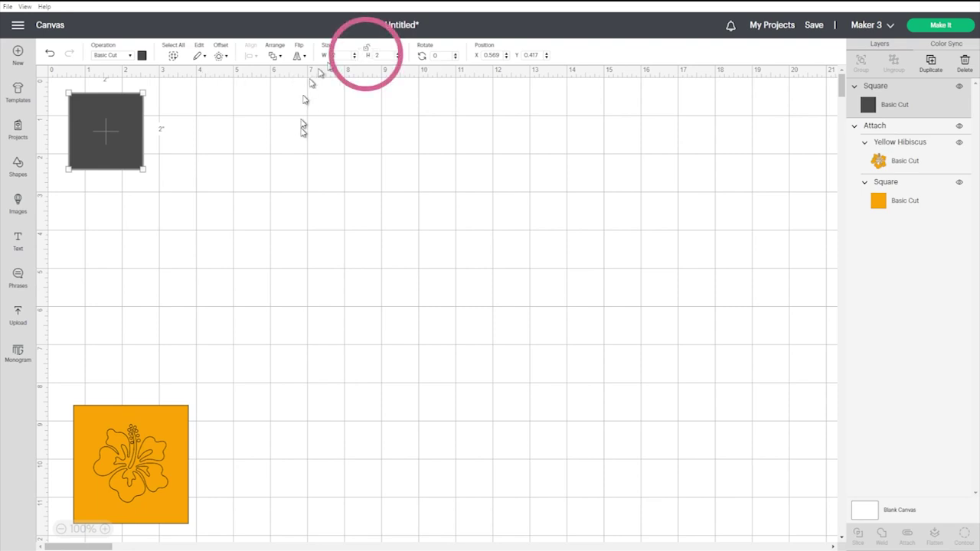
{"action": "type", "text": "9"}
{"action": "key", "text": "Return"}
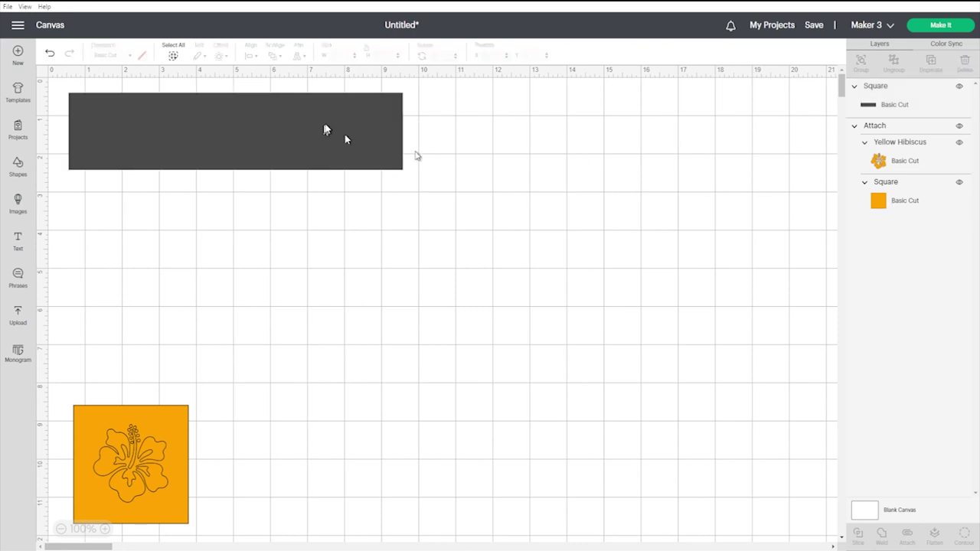
{"action": "left_click", "coordinate": [389, 52]}
{"action": "type", "text": "5"}
{"action": "key", "text": "Return"}
Step: Find the plain orange hibiscus cut image among the tropical flowers images and add it to the canvas
{"action": "left_click", "coordinate": [18, 197]}
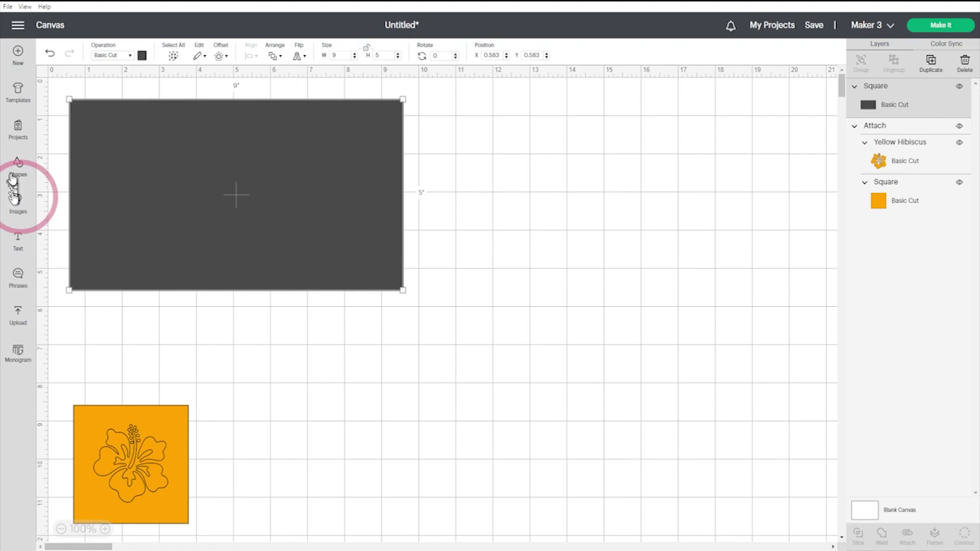
{"action": "scroll", "coordinate": [598, 375], "scroll_direction": "down", "scroll_amount": 10}
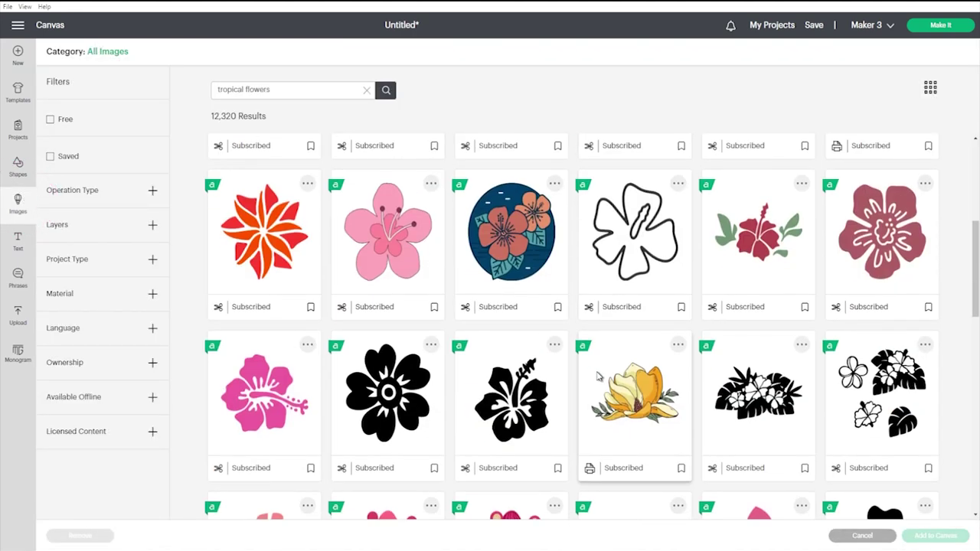
{"action": "scroll", "coordinate": [597, 375], "scroll_direction": "down", "scroll_amount": 10}
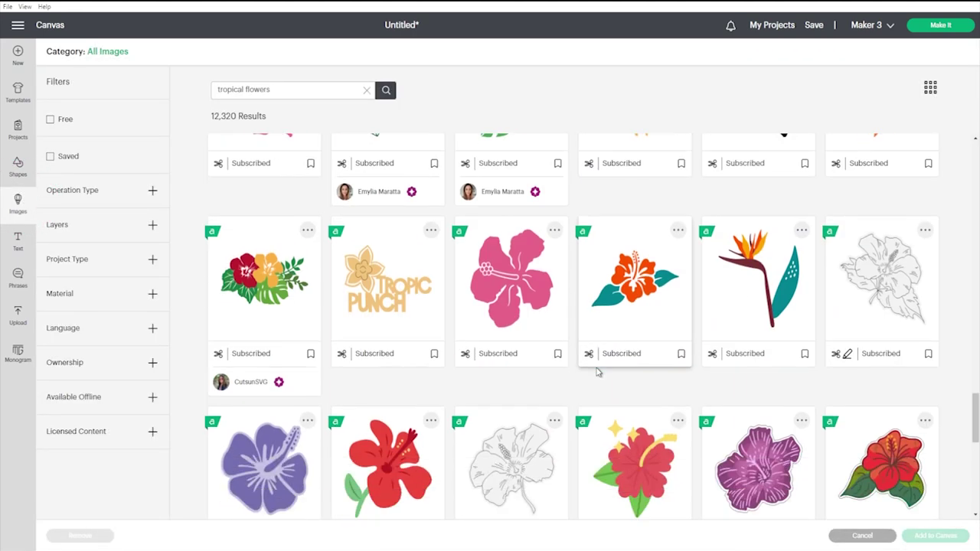
{"action": "left_click", "coordinate": [434, 258]}
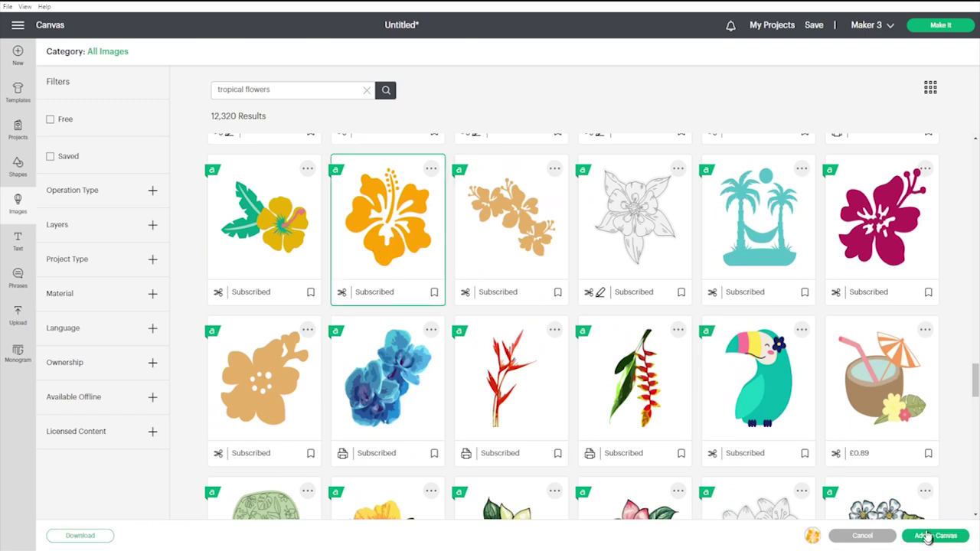
{"action": "left_click", "coordinate": [927, 536]}
Step: Shrink the new hibiscus to 2 inches wide, rotate it about 20° and place it in the rectangle's lower-left area
{"action": "left_click_drag", "start_coordinate": [232, 178], "coordinate": [215, 171]}
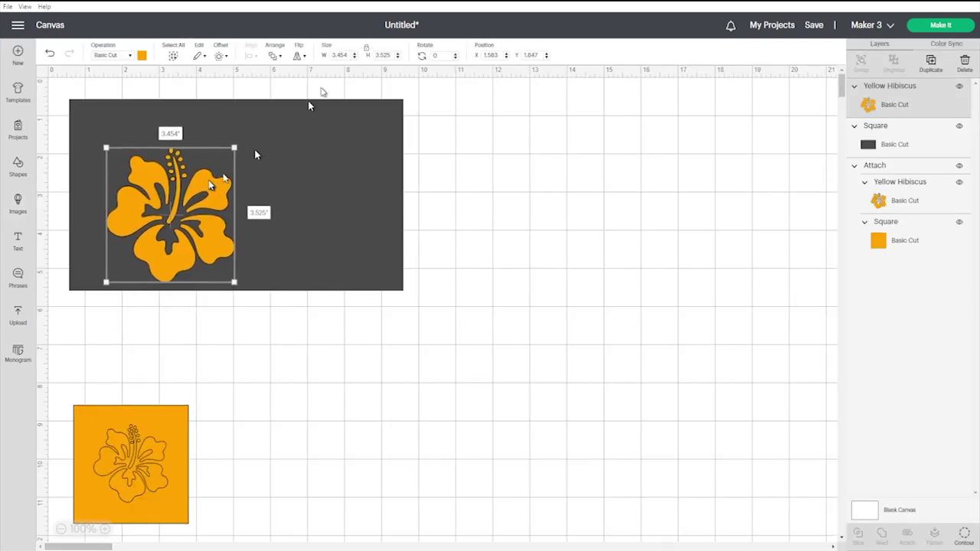
{"action": "left_click", "coordinate": [391, 55]}
{"action": "left_click_drag", "start_coordinate": [143, 223], "coordinate": [126, 280]}
{"action": "left_click_drag", "start_coordinate": [252, 279], "coordinate": [267, 308]}
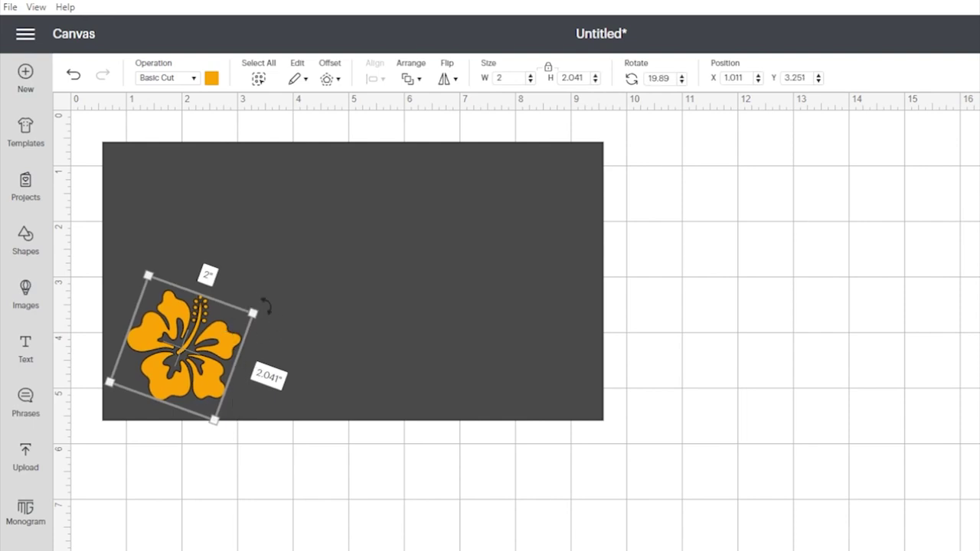
{"action": "mouse_move", "coordinate": [267, 309]}
{"action": "left_mouse_down"}
{"action": "mouse_move", "coordinate": [262, 282]}
{"action": "mouse_move", "coordinate": [268, 310]}
{"action": "left_mouse_up"}
{"action": "left_click_drag", "start_coordinate": [210, 387], "coordinate": [214, 383]}
Step: Paste a copy of the hibiscus, tilt it to the left and place it in the rectangle's upper-left half
{"action": "key", "text": "ctrl+c"}
{"action": "key", "text": "ctrl+v"}
{"action": "left_click_drag", "start_coordinate": [157, 201], "coordinate": [275, 238]}
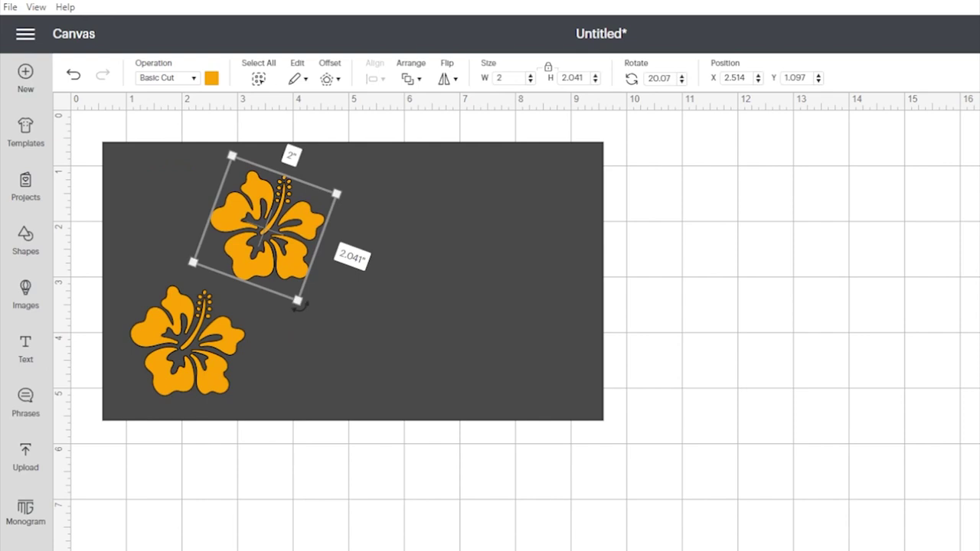
{"action": "left_click_drag", "start_coordinate": [300, 313], "coordinate": [341, 246]}
{"action": "mouse_move", "coordinate": [294, 273]}
{"action": "left_mouse_down"}
{"action": "mouse_move", "coordinate": [260, 255]}
{"action": "mouse_move", "coordinate": [305, 264]}
{"action": "left_mouse_up"}
Step: Paste two more hibiscus copies, one below the rectangle's centre and one in its upper-right area
{"action": "key", "text": "ctrl+c"}
{"action": "key", "text": "ctrl+v"}
{"action": "left_click_drag", "start_coordinate": [191, 207], "coordinate": [410, 368]}
{"action": "right_click", "coordinate": [423, 361]}
{"action": "key", "text": "ctrl+c"}
{"action": "key", "text": "ctrl+v"}
{"action": "left_click_drag", "start_coordinate": [226, 252], "coordinate": [527, 255]}
Step: Rotate the hibiscus in the rectangle's lower half right of centre to about 128° and adjust its position
{"action": "left_click", "coordinate": [427, 325]}
{"action": "left_click_drag", "start_coordinate": [470, 302], "coordinate": [392, 403]}
{"action": "left_click_drag", "start_coordinate": [447, 327], "coordinate": [465, 330]}
Step: Nudge the four hibiscuses so they are spread evenly across the dark rectangle
{"action": "left_click_drag", "start_coordinate": [205, 369], "coordinate": [212, 363]}
{"action": "left_click_drag", "start_coordinate": [294, 245], "coordinate": [286, 251]}
{"action": "mouse_move", "coordinate": [515, 255]}
{"action": "left_mouse_down"}
{"action": "mouse_move", "coordinate": [521, 242]}
{"action": "mouse_move", "coordinate": [515, 273]}
{"action": "left_mouse_up"}
{"action": "left_click", "coordinate": [649, 246]}
{"action": "left_click_drag", "start_coordinate": [409, 349], "coordinate": [416, 348]}
{"action": "left_click_drag", "start_coordinate": [272, 235], "coordinate": [290, 232]}
{"action": "left_click_drag", "start_coordinate": [193, 345], "coordinate": [189, 342]}
{"action": "left_click", "coordinate": [689, 369]}
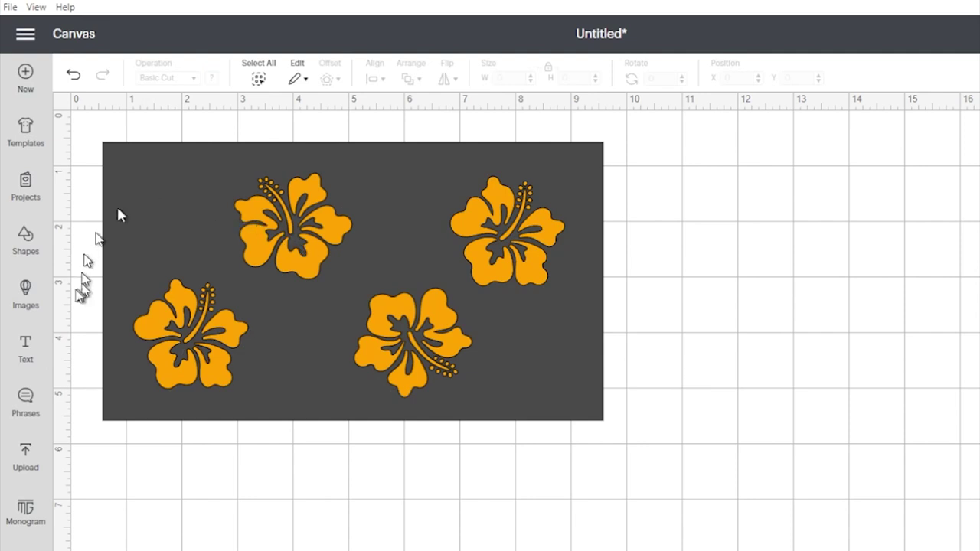
Step: Insert a circle from the free basic shapes and shrink it to about 0.208 inches
{"action": "left_click", "coordinate": [28, 244]}
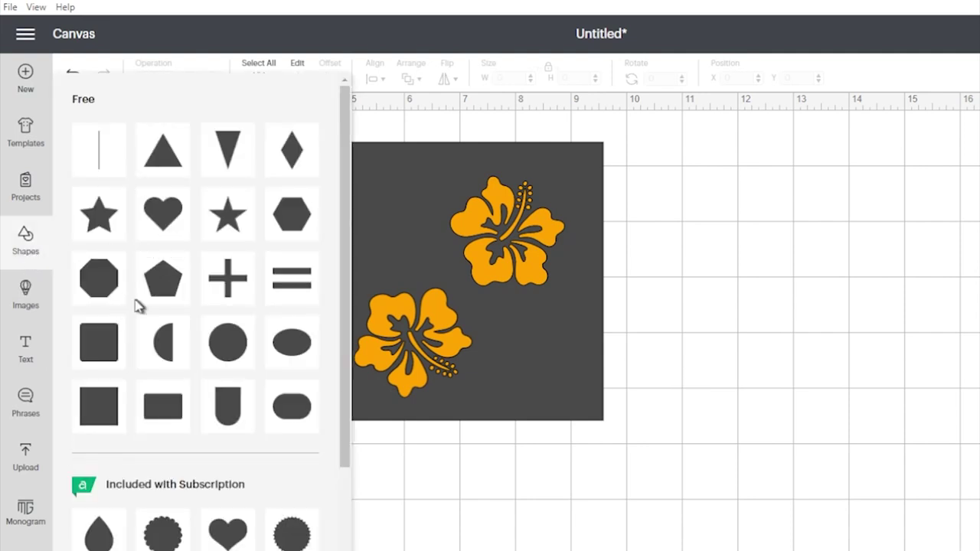
{"action": "left_click", "coordinate": [232, 346]}
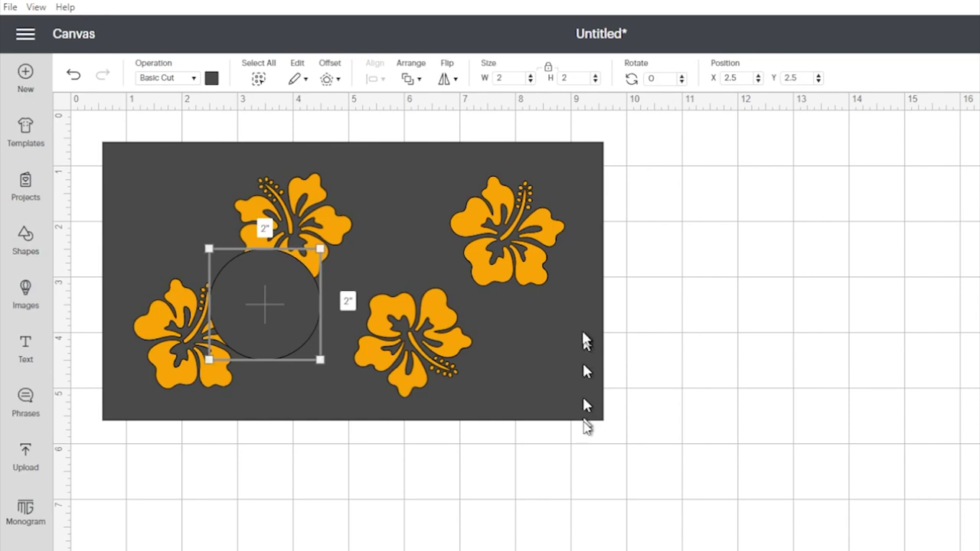
{"action": "left_click_drag", "start_coordinate": [320, 248], "coordinate": [212, 339]}
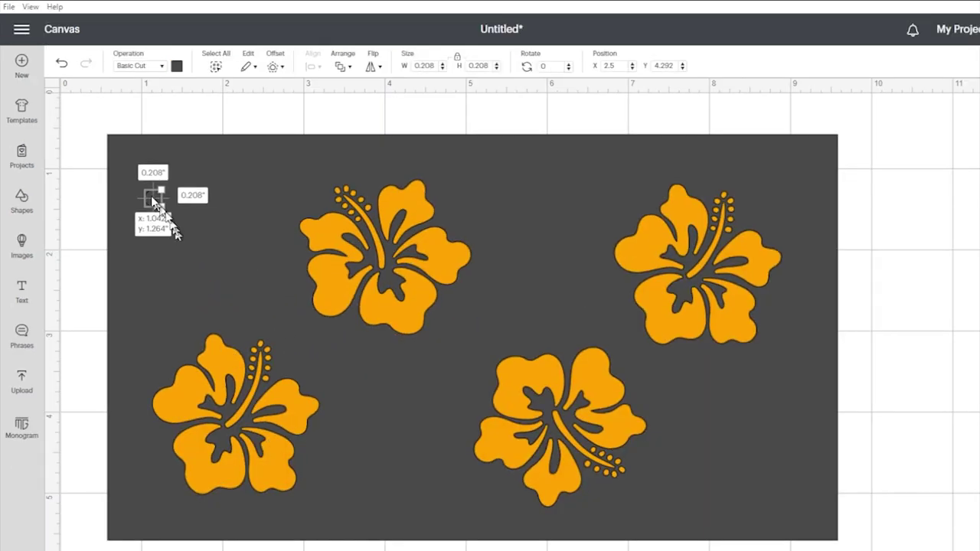
Step: Place three circles of about 0.129 inches along the rectangle's left edge, near the top, middle and bottom
{"action": "left_click_drag", "start_coordinate": [160, 203], "coordinate": [128, 336]}
{"action": "key", "text": "ctrl+v"}
{"action": "left_click", "coordinate": [55, 214]}
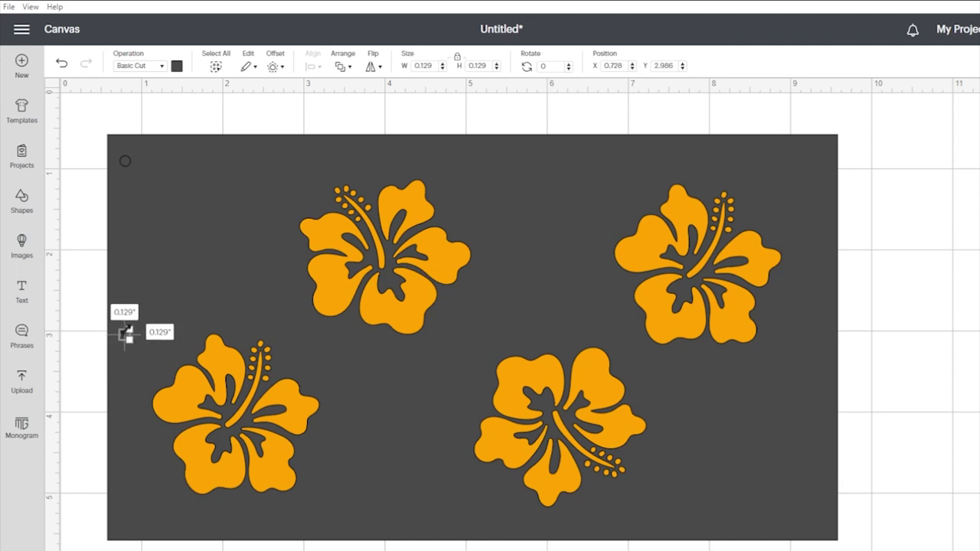
{"action": "key", "text": "ctrl+v"}
{"action": "left_click_drag", "start_coordinate": [122, 156], "coordinate": [129, 517]}
{"action": "left_click", "coordinate": [75, 448]}
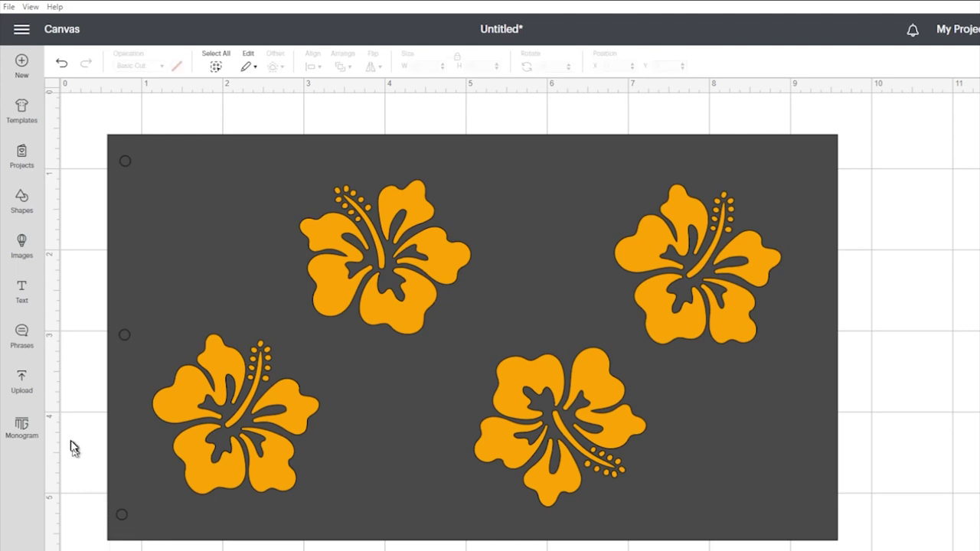
Step: Select the three small circles together and place a copied set along the rectangle's right edge
{"action": "left_click", "coordinate": [125, 517]}
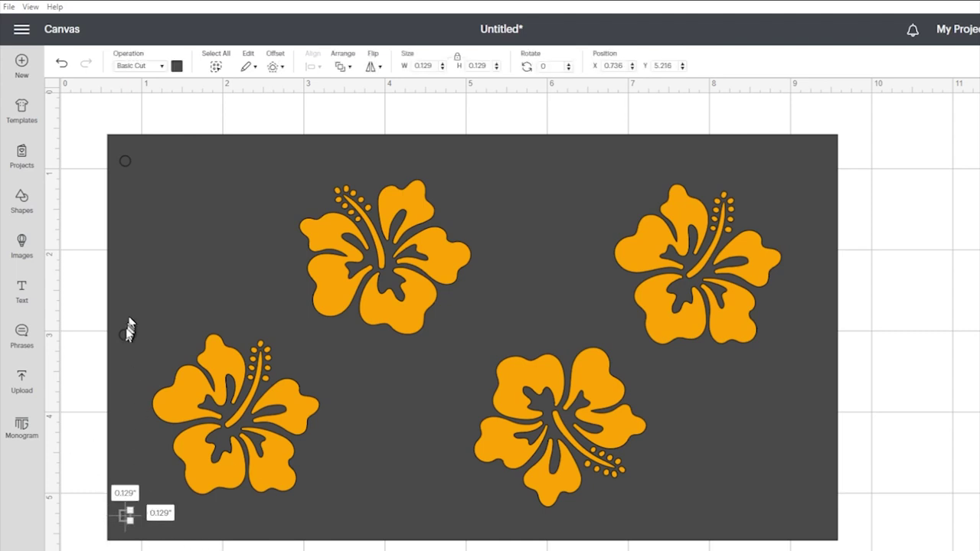
{"action": "left_click", "coordinate": [126, 332], "text": "shift"}
{"action": "left_click", "coordinate": [127, 161], "text": "shift"}
{"action": "left_click_drag", "start_coordinate": [130, 156], "coordinate": [151, 173]}
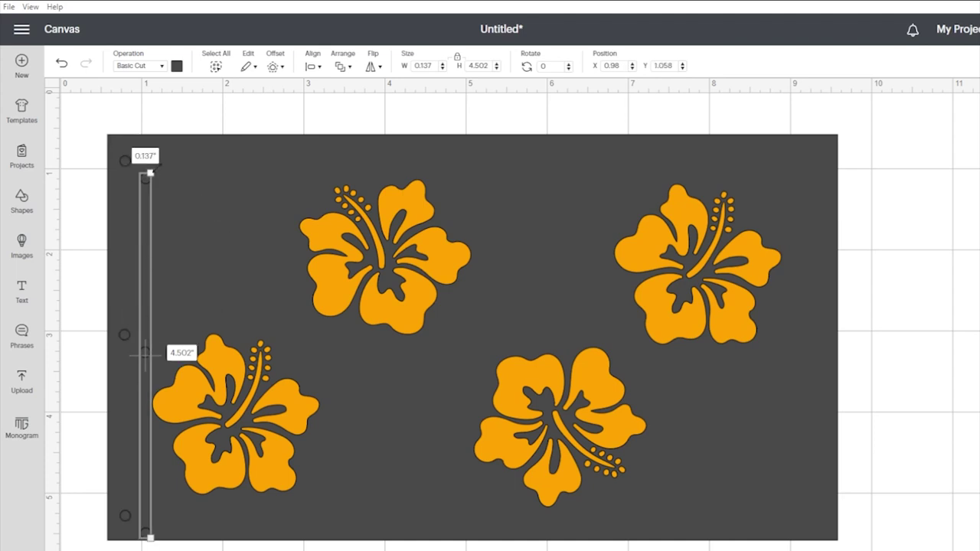
{"action": "left_click_drag", "start_coordinate": [146, 354], "coordinate": [818, 332]}
{"action": "left_click", "coordinate": [855, 309]}
Step: Select the rectangle with all its hibiscuses and circles and set them all to the orange material colour
{"action": "left_click_drag", "start_coordinate": [94, 120], "coordinate": [891, 536]}
{"action": "left_click", "coordinate": [175, 66]}
{"action": "left_click", "coordinate": [193, 124]}
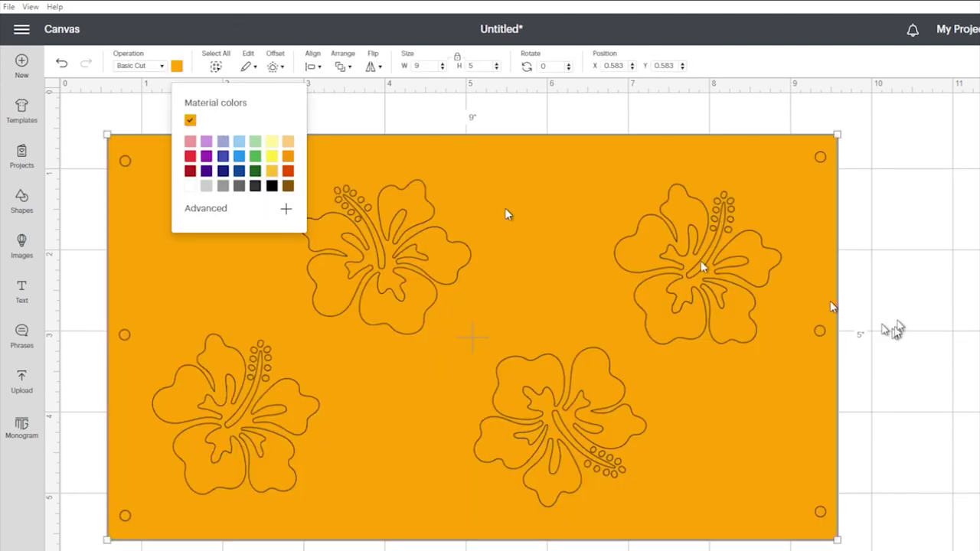
{"action": "left_click", "coordinate": [888, 329]}
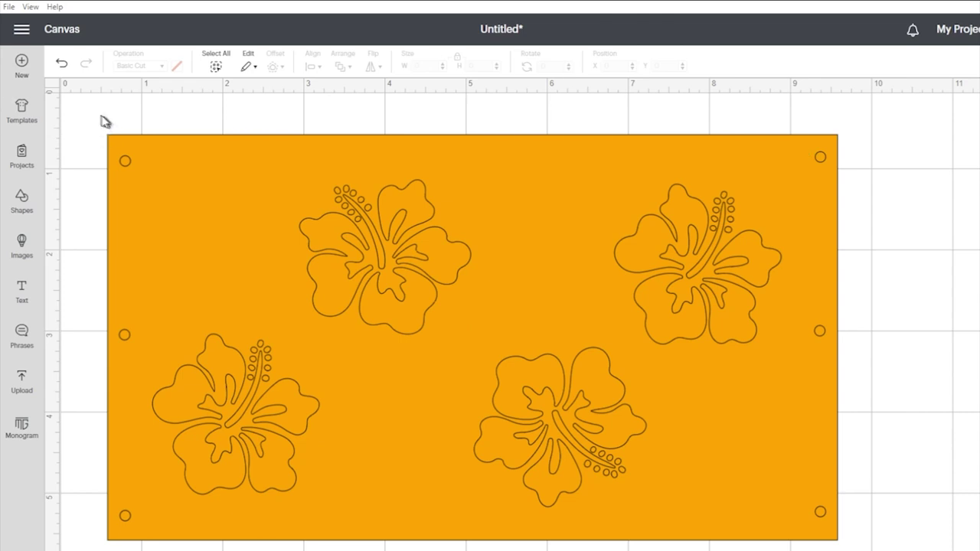
Step: Select the whole rectangle design and recolour all its shapes white
{"action": "left_click_drag", "start_coordinate": [105, 121], "coordinate": [852, 536]}
{"action": "left_click", "coordinate": [177, 67]}
{"action": "left_click", "coordinate": [189, 190]}
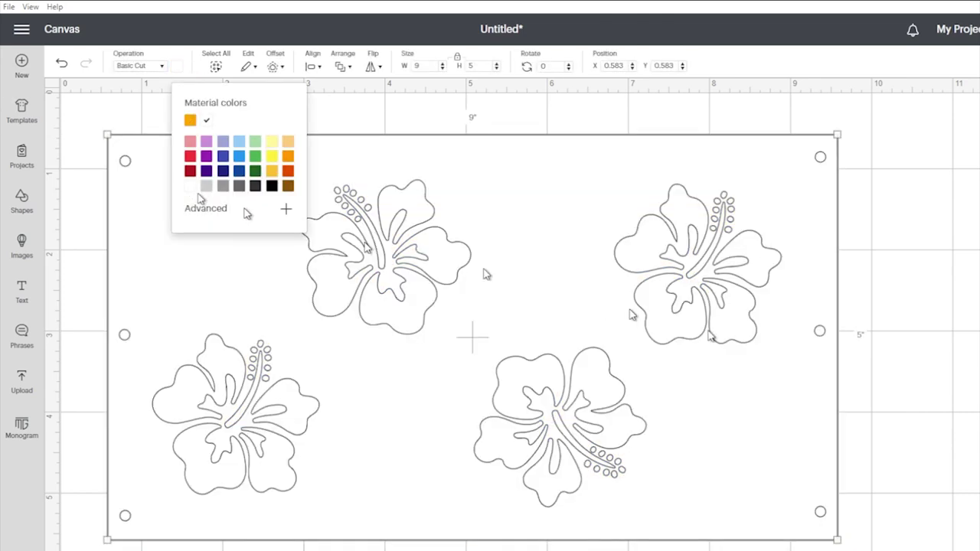
{"action": "left_click", "coordinate": [887, 306]}
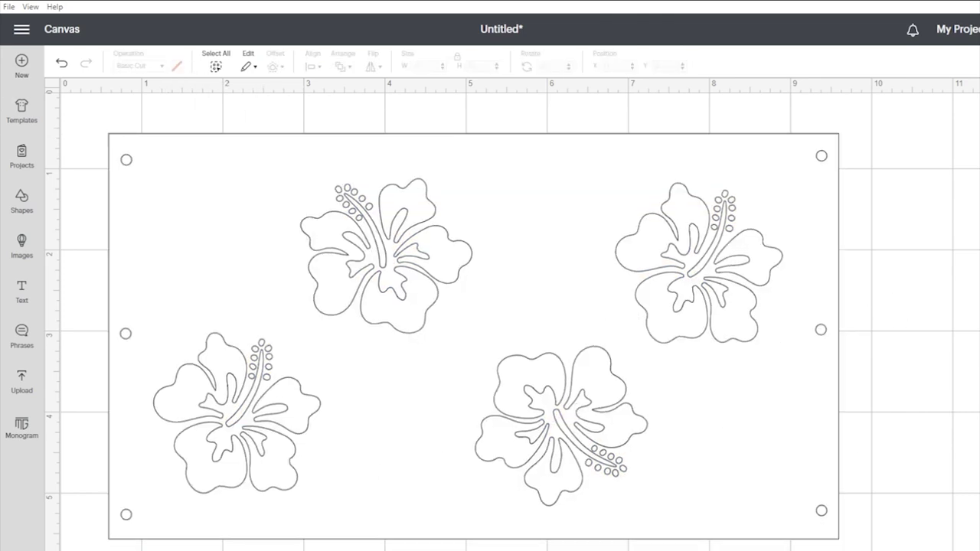
Step: Try a copy of the lower-centre hibiscus overlapping the rectangle's right edge, and delete that copy
{"action": "left_click", "coordinate": [73, 549]}
{"action": "left_click", "coordinate": [72, 550]}
{"action": "left_click", "coordinate": [72, 550]}
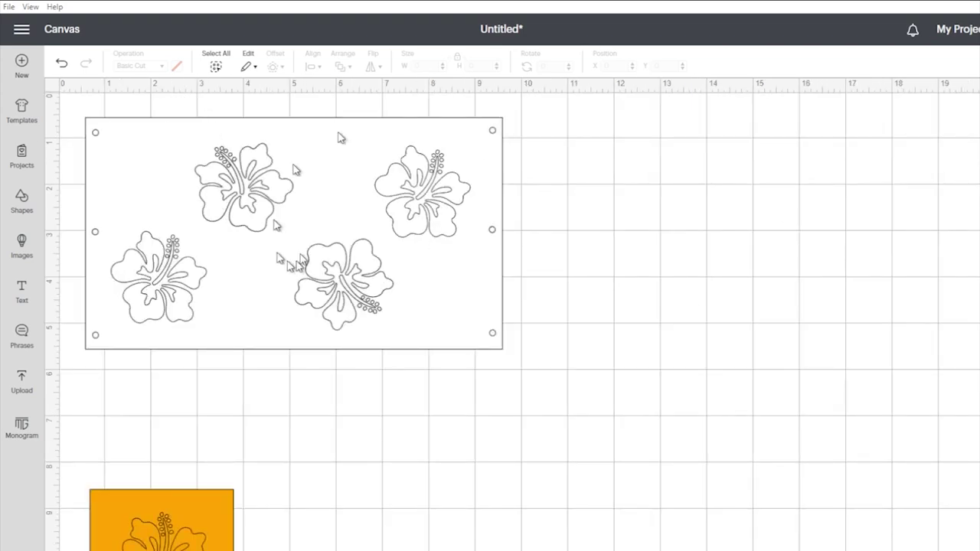
{"action": "left_click", "coordinate": [379, 295]}
{"action": "key", "text": "ctrl+c"}
{"action": "key", "text": "ctrl+v"}
{"action": "left_click_drag", "start_coordinate": [134, 170], "coordinate": [511, 322]}
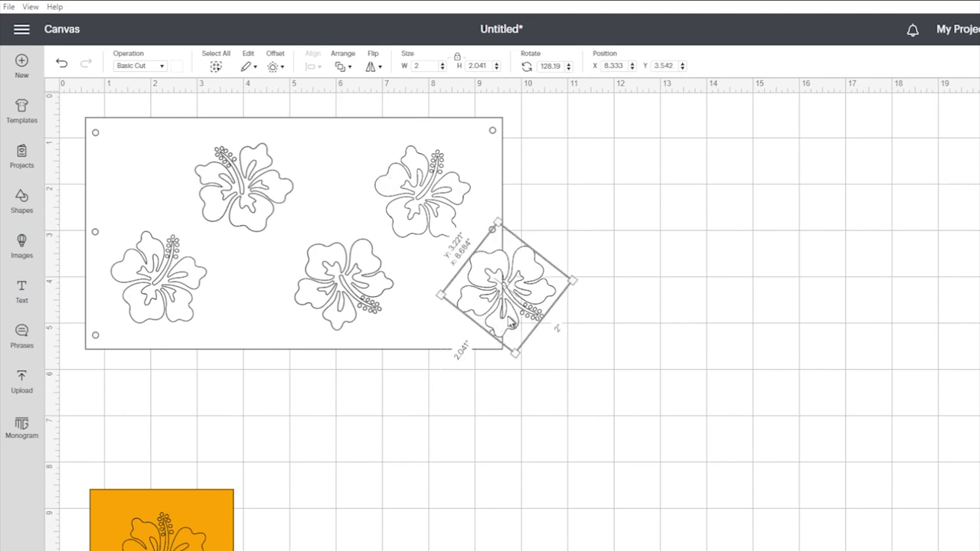
{"action": "key", "text": "Delete"}
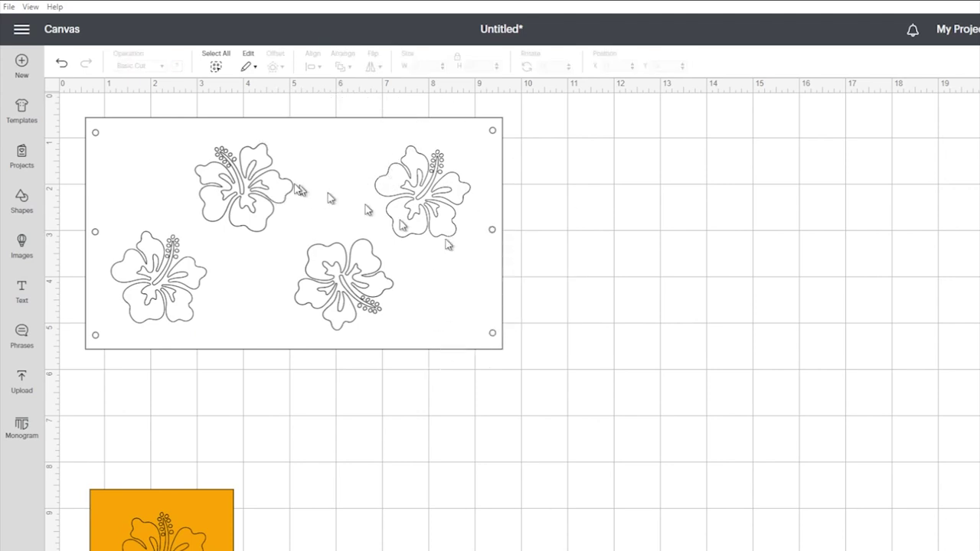
Step: Fine-tune the positions of the four white hibiscuses inside the rectangle
{"action": "left_click_drag", "start_coordinate": [262, 204], "coordinate": [265, 211]}
{"action": "left_click_drag", "start_coordinate": [178, 305], "coordinate": [173, 306]}
{"action": "left_click_drag", "start_coordinate": [344, 285], "coordinate": [345, 286]}
{"action": "left_click_drag", "start_coordinate": [423, 192], "coordinate": [425, 193]}
{"action": "left_click", "coordinate": [79, 103]}
Step: Select the rectangle, hibiscuses and circles together and attach them to each other
{"action": "left_click_drag", "start_coordinate": [73, 101], "coordinate": [540, 375]}
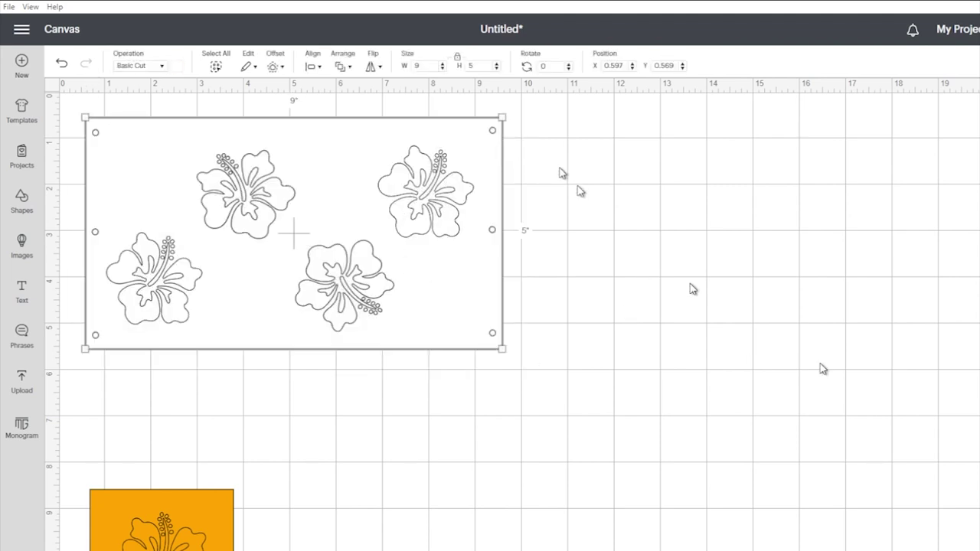
{"action": "right_click", "coordinate": [438, 198]}
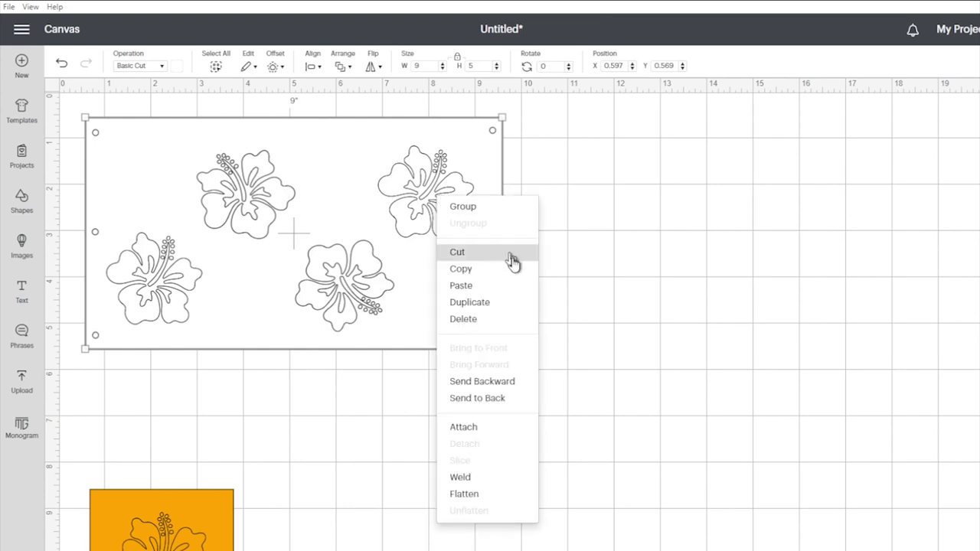
{"action": "left_click", "coordinate": [486, 433]}
{"action": "left_click", "coordinate": [557, 217]}
Step: Move the orange square hibiscus design beside the rectangle, to about X 10.208, Y 1.597
{"action": "left_click_drag", "start_coordinate": [103, 440], "coordinate": [241, 550]}
{"action": "left_click_drag", "start_coordinate": [208, 550], "coordinate": [591, 252]}
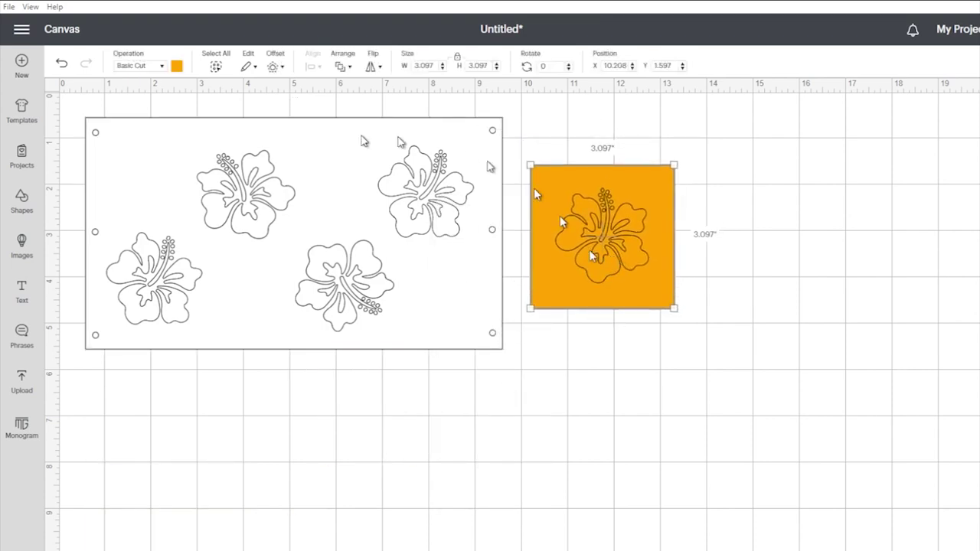
{"action": "left_click", "coordinate": [766, 198]}
Step: Recolour the attached square hibiscus design white to match the rectangle
{"action": "left_click", "coordinate": [612, 191]}
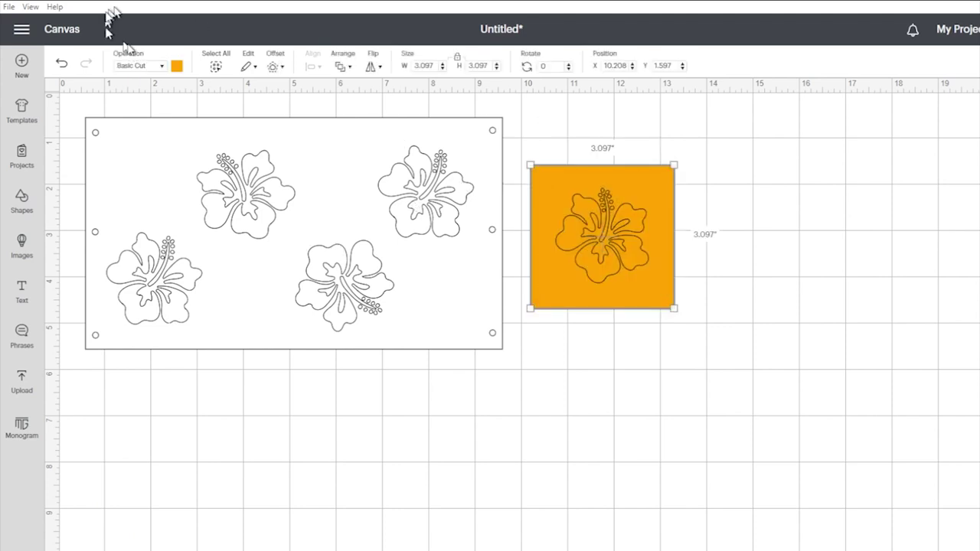
{"action": "left_click", "coordinate": [176, 66]}
{"action": "left_click", "coordinate": [191, 185]}
{"action": "left_click", "coordinate": [910, 297]}
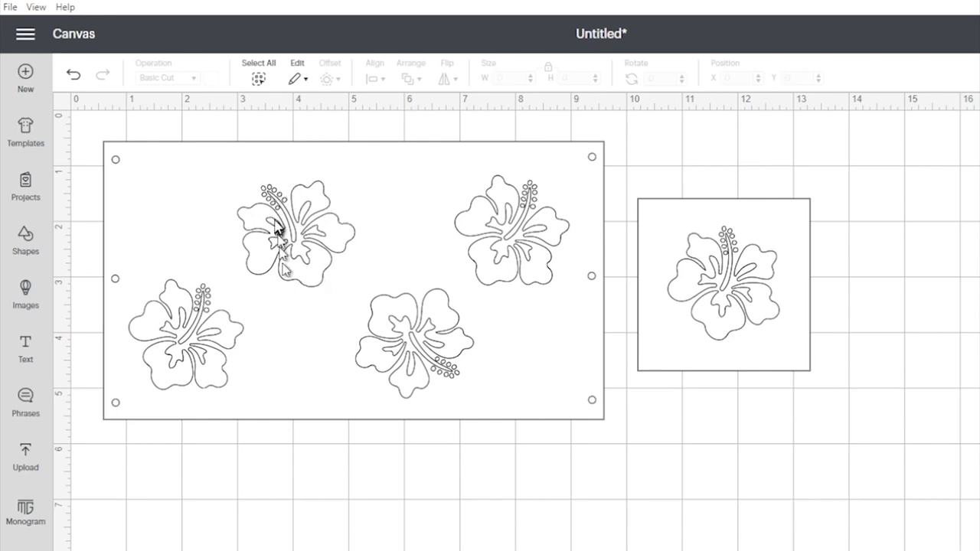
{"action": "left_click", "coordinate": [355, 279]}
{"action": "left_click", "coordinate": [334, 454]}
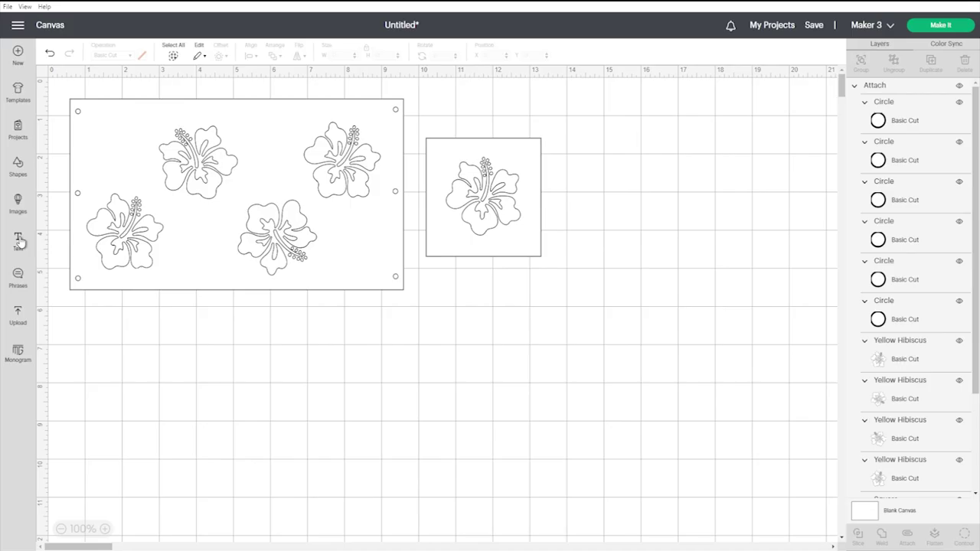
Step: Add a text object reading TROPICAL and position it below the white rectangle
{"action": "left_click", "coordinate": [25, 348]}
{"action": "left_click", "coordinate": [145, 356]}
{"action": "left_click_drag", "start_coordinate": [145, 299], "coordinate": [275, 345]}
{"action": "double_click", "coordinate": [131, 364]}
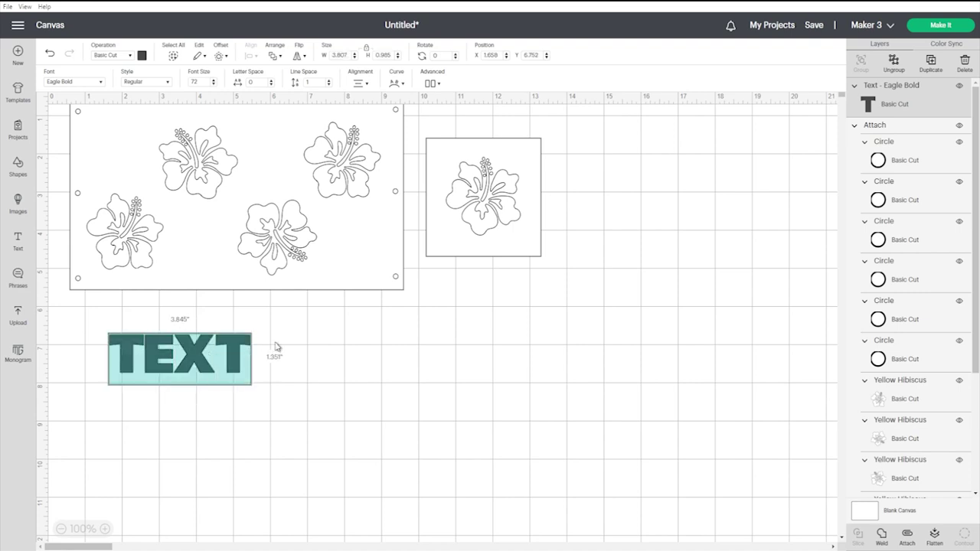
{"action": "type", "text": "TROPICAL"}
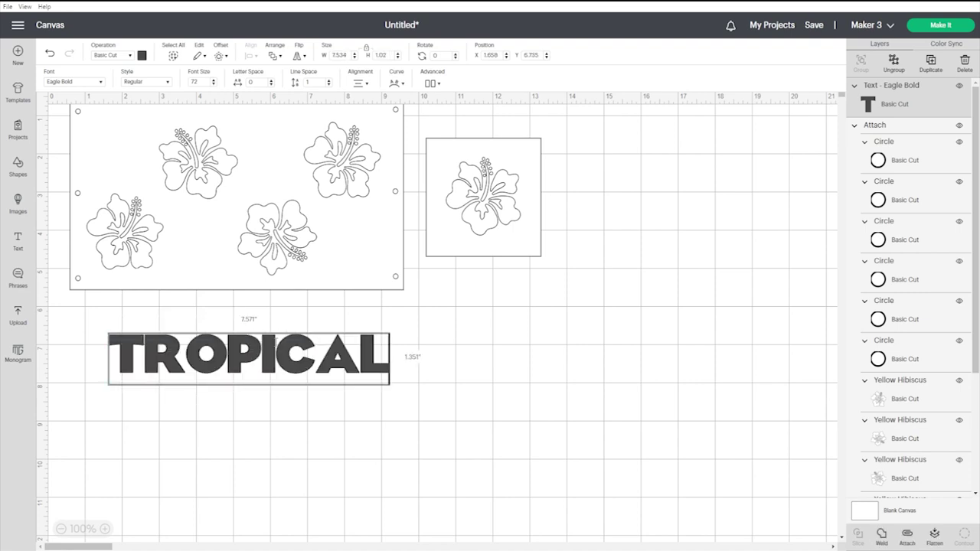
{"action": "left_click_drag", "start_coordinate": [273, 378], "coordinate": [258, 372]}
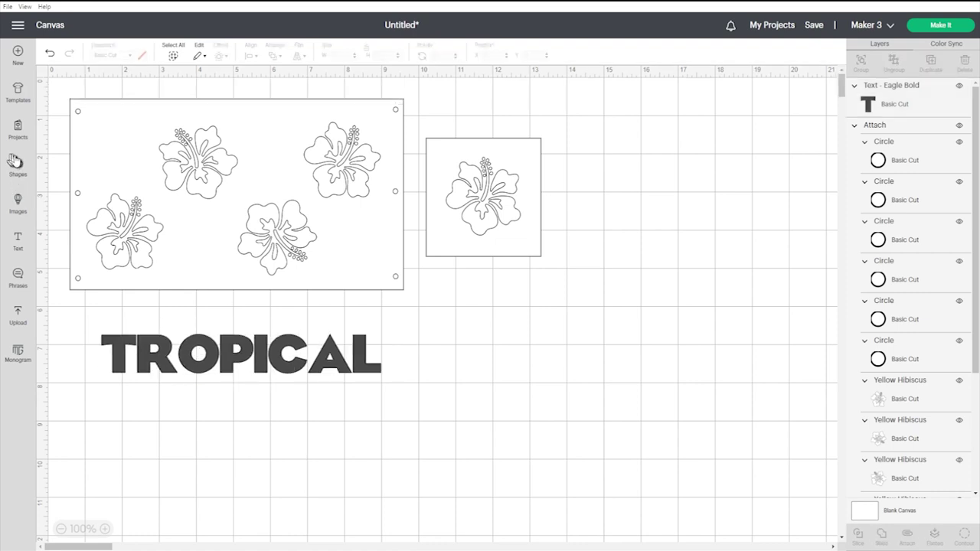
Step: Insert another basic square and move it over the start of the TROPICAL text, to about X 0.847, Y 6.278
{"action": "left_click", "coordinate": [18, 165]}
{"action": "left_click", "coordinate": [66, 281]}
{"action": "left_click_drag", "start_coordinate": [143, 159], "coordinate": [117, 341]}
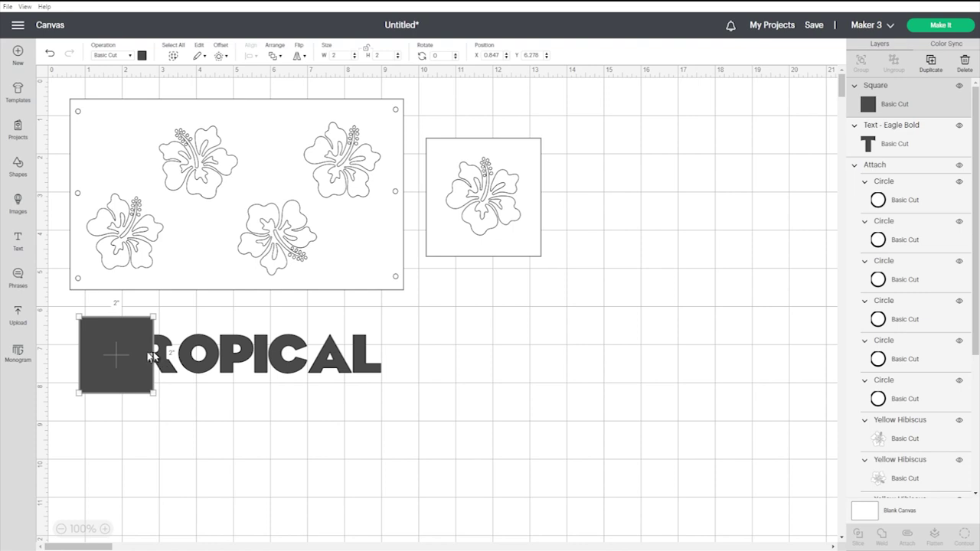
Step: Stretch the square into a rectangle about 8.764 by 1.958 in around TROPICAL and send it behind the text
{"action": "left_click_drag", "start_coordinate": [155, 392], "coordinate": [86, 327]}
{"action": "right_click", "coordinate": [289, 363]}
{"action": "left_click", "coordinate": [310, 394]}
Step: Recolour the TROPICAL text and its backing rectangle white
{"action": "left_click", "coordinate": [141, 55]}
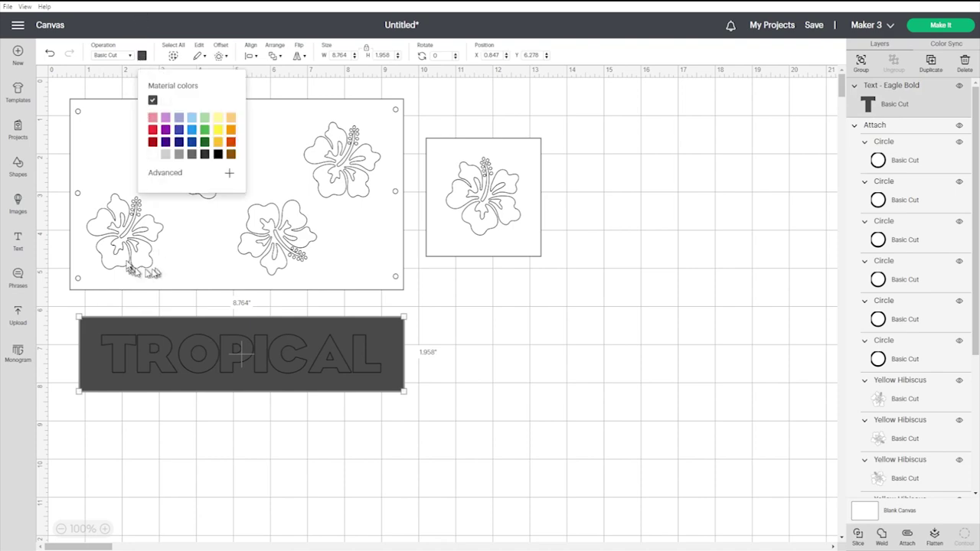
{"action": "left_click", "coordinate": [153, 155]}
{"action": "left_click", "coordinate": [509, 349]}
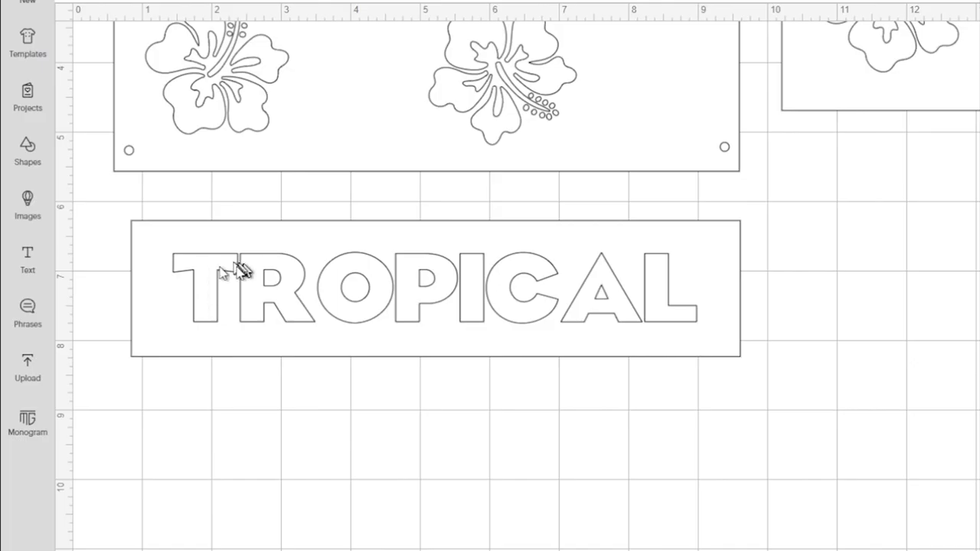
Step: Ungroup the TROPICAL text into separate letters and widen the gap between the T and the R
{"action": "left_click", "coordinate": [139, 344]}
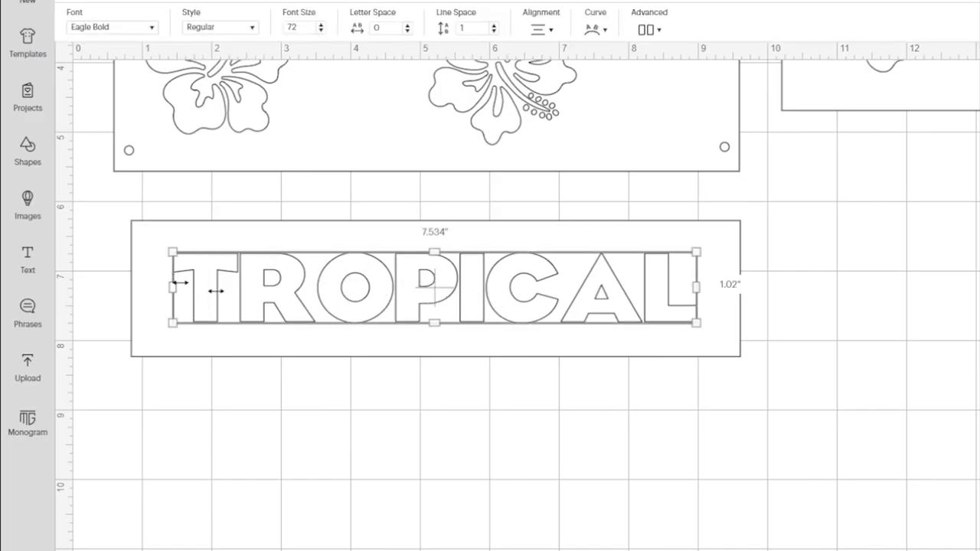
{"action": "right_click", "coordinate": [234, 271]}
{"action": "left_click", "coordinate": [302, 344]}
{"action": "left_click", "coordinate": [207, 294]}
{"action": "left_click_drag", "start_coordinate": [206, 294], "coordinate": [201, 295]}
{"action": "left_click", "coordinate": [289, 302]}
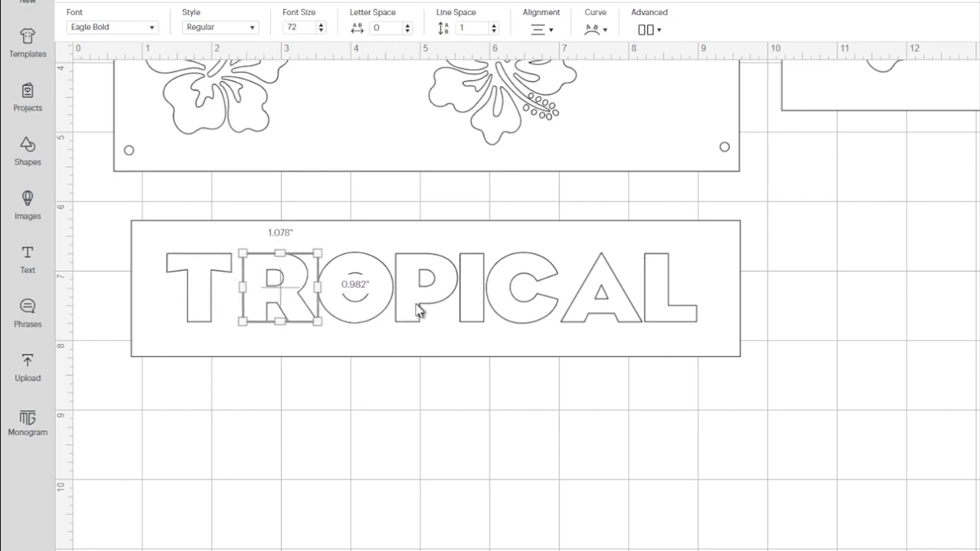
Step: Nudge the letters L, A and C to the right to open up the spacing at the end of the word
{"action": "left_click", "coordinate": [675, 306]}
{"action": "key", "text": "Right"}
{"action": "key", "text": "Right"}
{"action": "key", "text": "Right"}
{"action": "key", "text": "Right"}
{"action": "key", "text": "Right"}
{"action": "key", "text": "Right"}
{"action": "key", "text": "Right"}
{"action": "key", "text": "Right"}
{"action": "left_click", "coordinate": [624, 315]}
{"action": "key", "text": "Right"}
{"action": "key", "text": "Right"}
{"action": "key", "text": "Right"}
{"action": "key", "text": "Right"}
{"action": "left_click", "coordinate": [551, 316]}
{"action": "key", "text": "Right"}
{"action": "key", "text": "Right"}
{"action": "key", "text": "Right"}
{"action": "key", "text": "Right"}
{"action": "key", "text": "Right"}
{"action": "key", "text": "Right"}
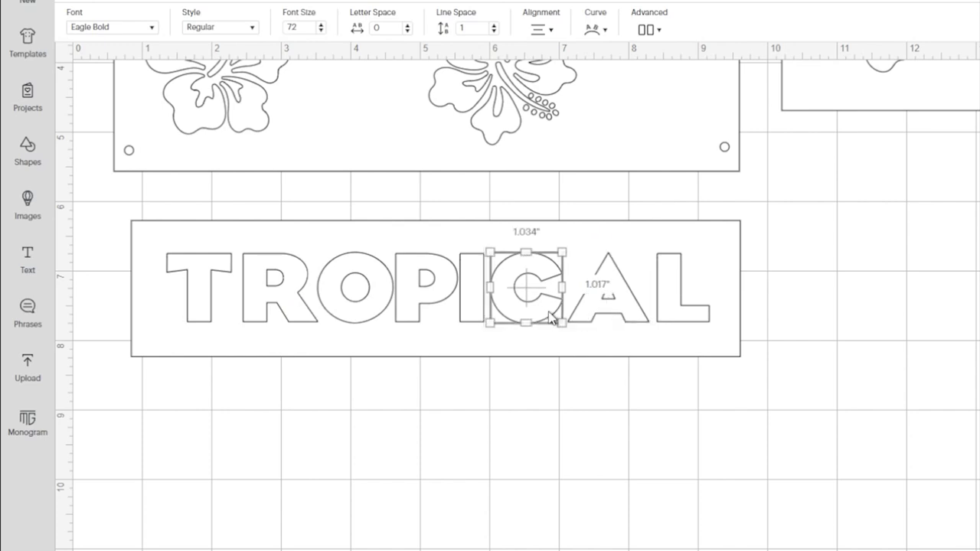
Step: Nudge the letters I and P slightly to the right to even out the spacing in the middle of the word
{"action": "left_click", "coordinate": [471, 315]}
{"action": "key", "text": "Right"}
{"action": "key", "text": "Right"}
{"action": "key", "text": "Right"}
{"action": "left_click", "coordinate": [412, 309]}
{"action": "key", "text": "Right"}
{"action": "key", "text": "Right"}
{"action": "left_click", "coordinate": [375, 305]}
{"action": "left_click", "coordinate": [446, 458]}
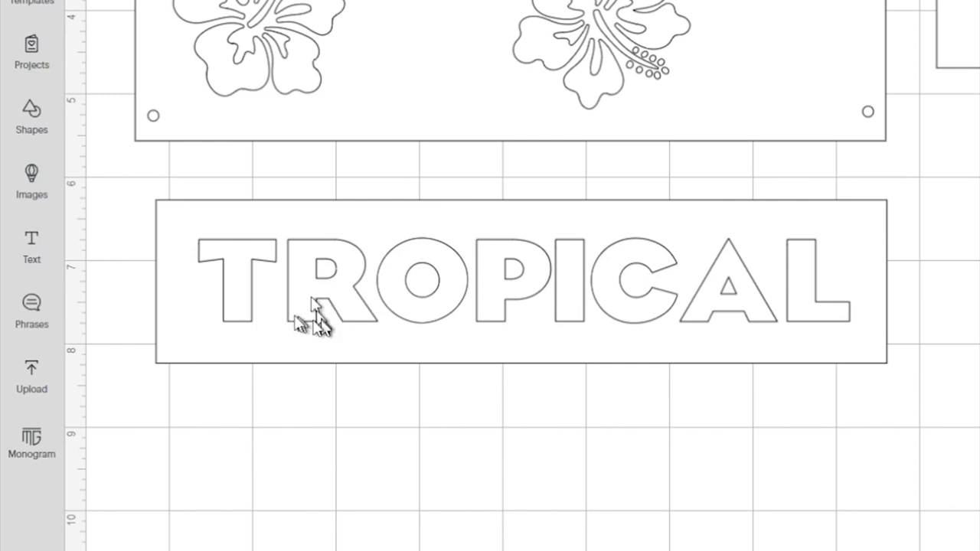
Step: Insert a basic square, narrow it to a bar about 0.067 by 0.344 in, and place it below the R's inner hole
{"action": "left_click", "coordinate": [32, 115]}
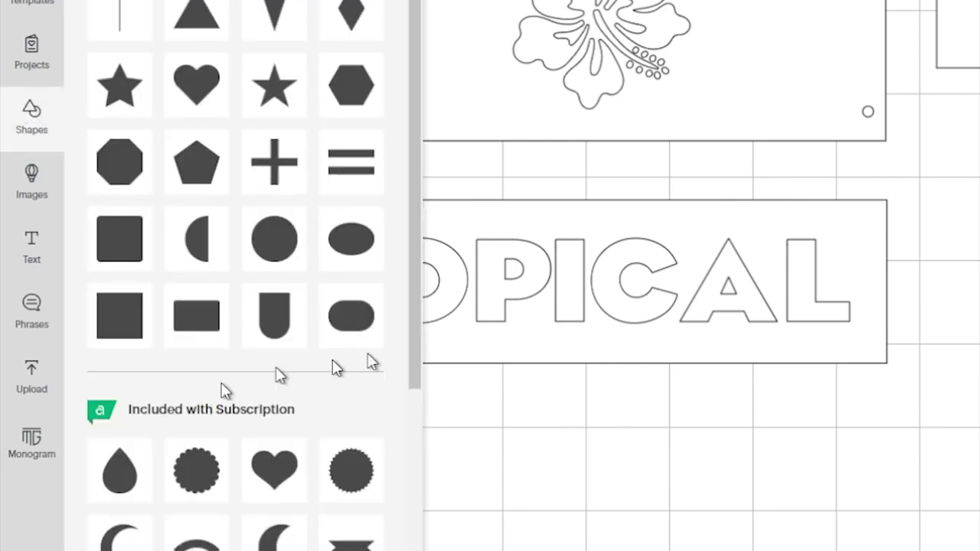
{"action": "left_click", "coordinate": [121, 313]}
{"action": "left_click_drag", "start_coordinate": [277, 114], "coordinate": [459, 489]}
{"action": "left_click_drag", "start_coordinate": [502, 546], "coordinate": [325, 296]}
{"action": "left_click", "coordinate": [433, 437]}
{"action": "left_click", "coordinate": [340, 417]}
{"action": "left_click", "coordinate": [367, 402]}
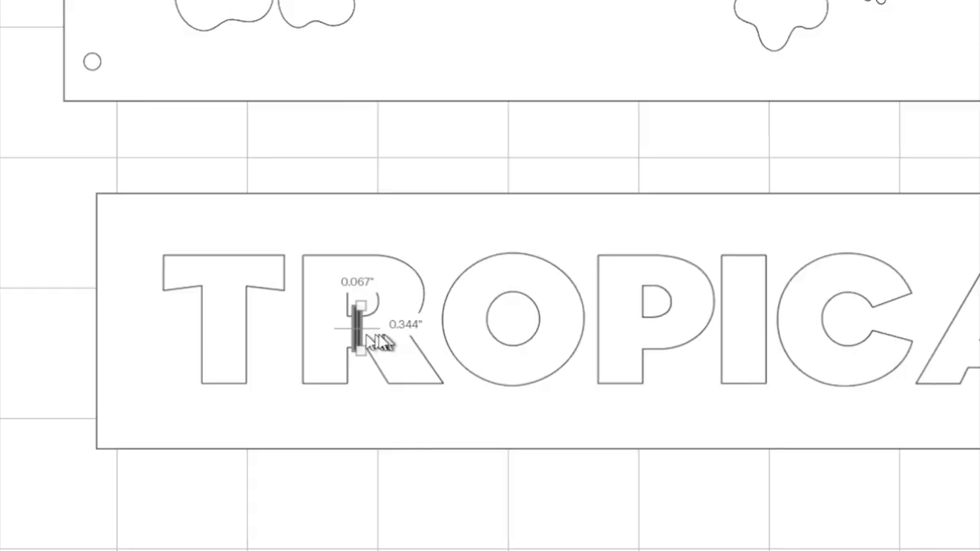
Step: Slice the bar out of the letter R and delete the leftover pieces
{"action": "left_click", "coordinate": [403, 360], "text": "shift"}
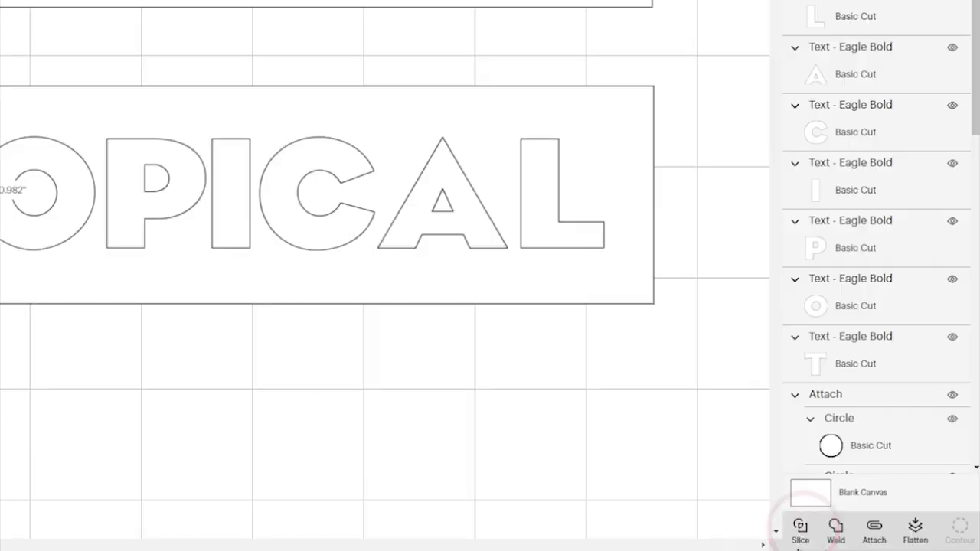
{"action": "left_click", "coordinate": [800, 528]}
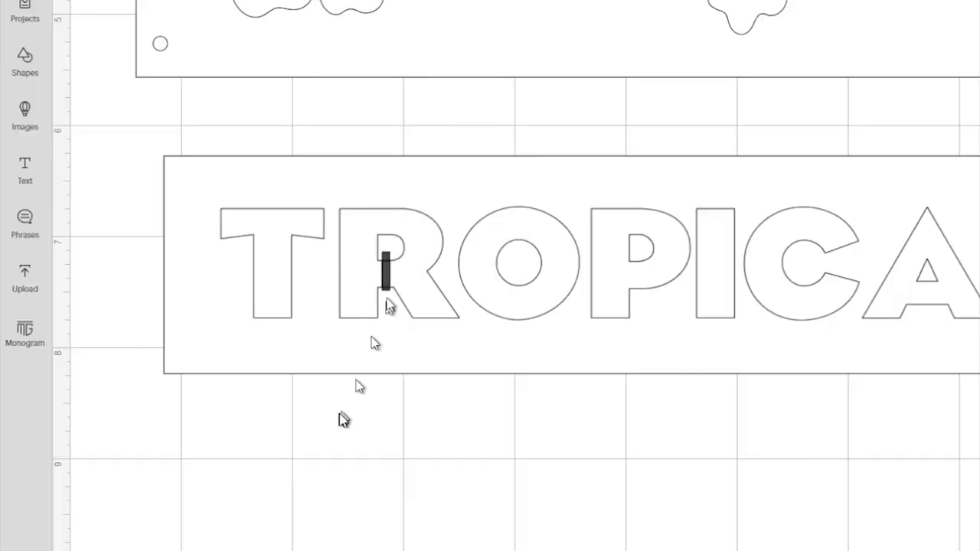
{"action": "left_click", "coordinate": [387, 277]}
{"action": "key", "text": "Delete"}
{"action": "left_click", "coordinate": [388, 281]}
{"action": "key", "text": "Delete"}
{"action": "left_click", "coordinate": [386, 271]}
{"action": "key", "text": "Delete"}
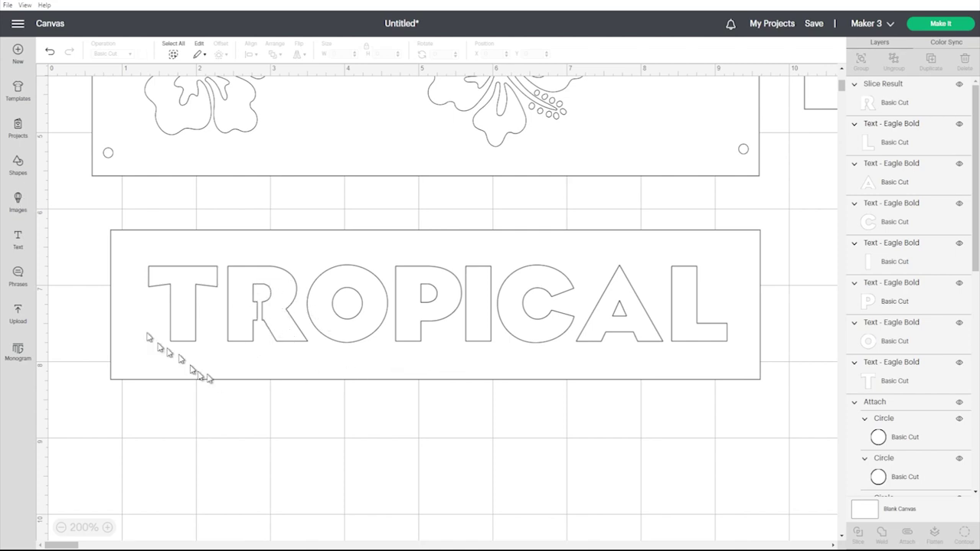
Step: Insert another square shaped into a 0.042 by 0.361 in bar and place copies over the O, P and A
{"action": "left_click", "coordinate": [23, 168]}
{"action": "left_click", "coordinate": [68, 238]}
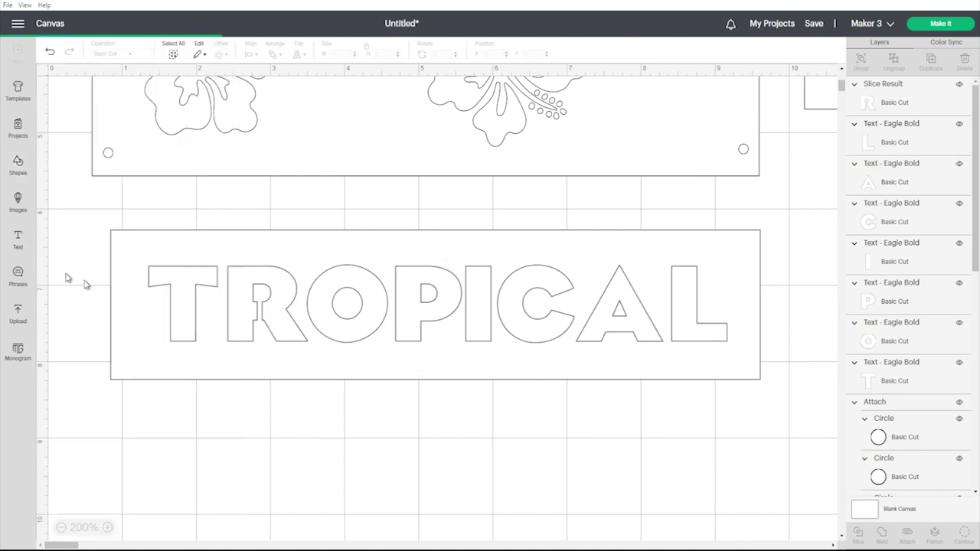
{"action": "left_click", "coordinate": [367, 48]}
{"action": "left_click_drag", "start_coordinate": [226, 259], "coordinate": [347, 335]}
{"action": "key", "text": "ctrl+v"}
{"action": "left_click_drag", "start_coordinate": [98, 143], "coordinate": [426, 310]}
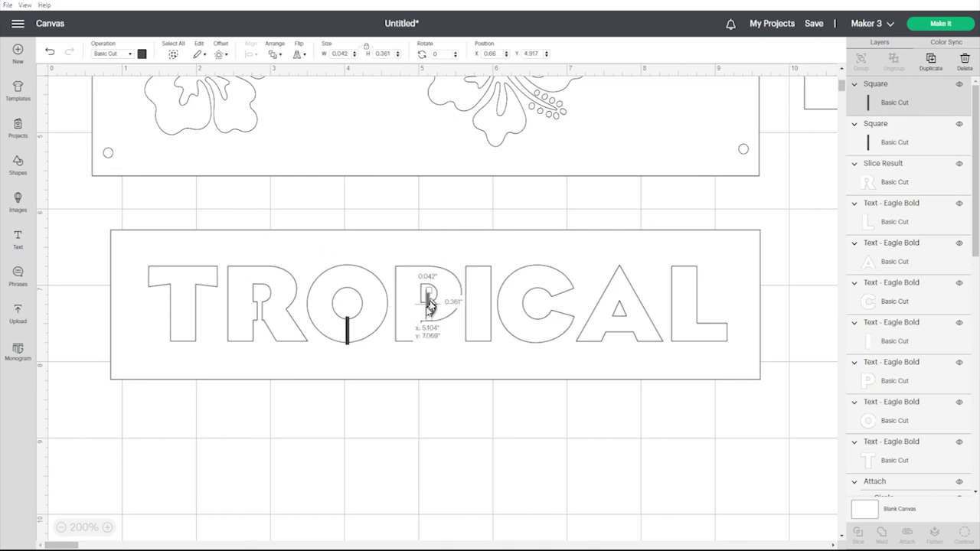
{"action": "key", "text": "ctrl+v"}
{"action": "left_click_drag", "start_coordinate": [99, 145], "coordinate": [623, 330]}
Step: Slice the bar out of the letter A and delete the leftover pieces
{"action": "left_click", "coordinate": [601, 327], "text": "shift"}
{"action": "left_click", "coordinate": [858, 535]}
{"action": "left_click", "coordinate": [622, 326]}
{"action": "key", "text": "Delete"}
{"action": "left_click", "coordinate": [622, 327]}
{"action": "key", "text": "Delete"}
Step: Slice the bar out of the letter P and delete the leftover pieces
{"action": "left_click", "coordinate": [426, 314]}
{"action": "left_click", "coordinate": [426, 300], "text": "shift"}
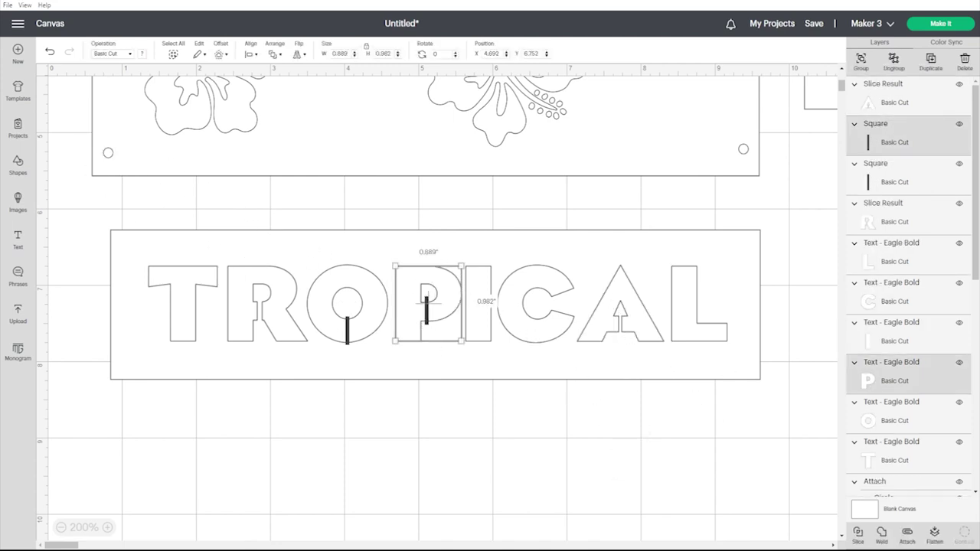
{"action": "left_click", "coordinate": [859, 535]}
{"action": "left_click", "coordinate": [428, 313]}
{"action": "key", "text": "Delete"}
{"action": "left_click", "coordinate": [427, 310]}
{"action": "key", "text": "Delete"}
{"action": "key", "text": "Delete"}
Step: Slice the bar out of the letter O and delete the leftover pieces
{"action": "left_click", "coordinate": [347, 335]}
{"action": "left_click", "coordinate": [364, 324], "text": "shift"}
{"action": "left_click", "coordinate": [857, 533]}
{"action": "left_click", "coordinate": [359, 326]}
{"action": "key", "text": "Delete"}
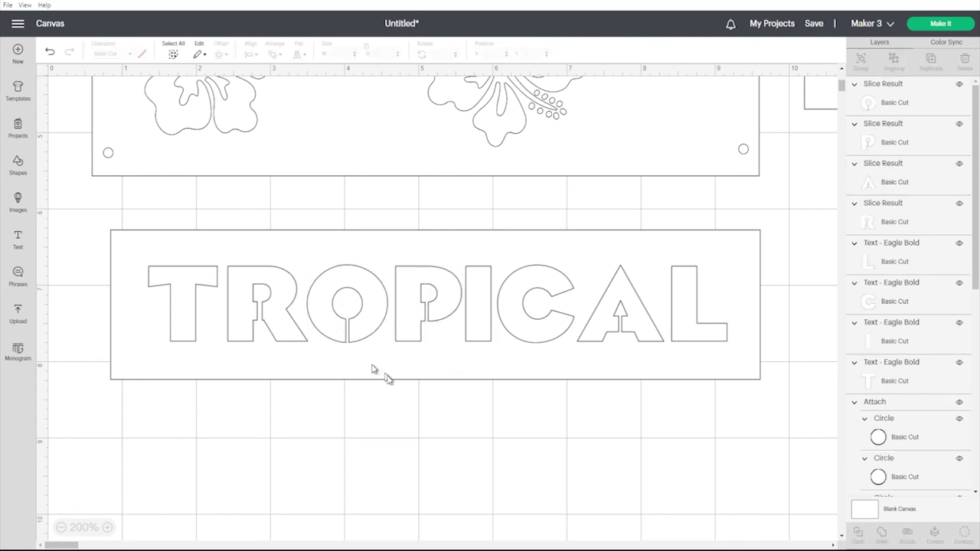
Step: Delete the whole TROPICAL lettering together with its backing rectangle, keeping the two hibiscus designs
{"action": "scroll", "coordinate": [375, 371], "scroll_direction": "down", "scroll_amount": 3}
{"action": "scroll", "coordinate": [374, 418], "scroll_direction": "up", "scroll_amount": 3}
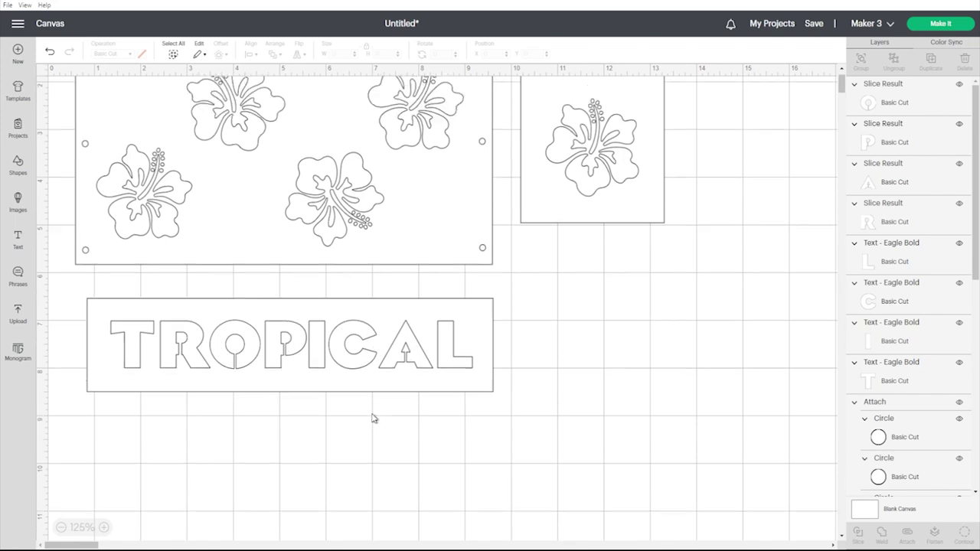
{"action": "scroll", "coordinate": [373, 420], "scroll_direction": "down", "scroll_amount": 2}
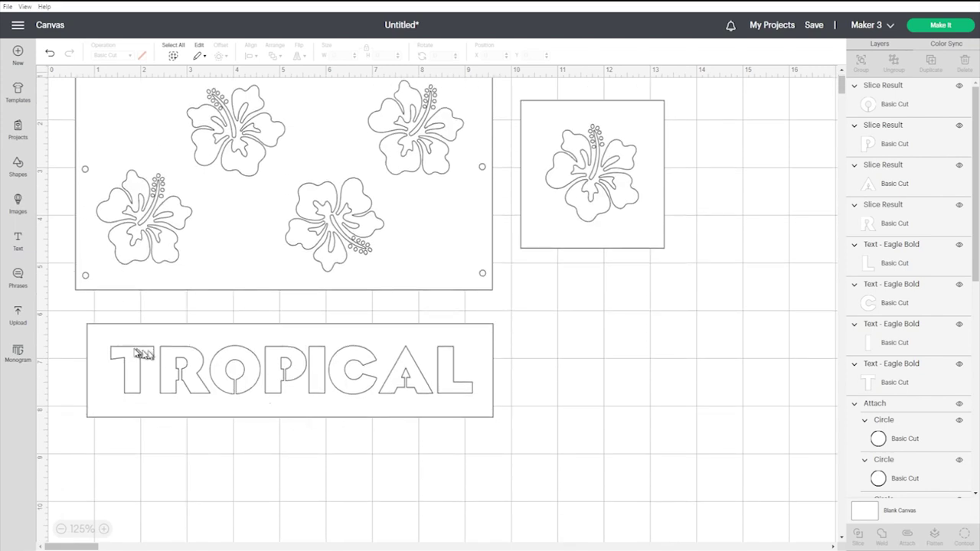
{"action": "scroll", "coordinate": [115, 360], "scroll_direction": "up", "scroll_amount": 1}
{"action": "left_click_drag", "start_coordinate": [88, 366], "coordinate": [536, 508]}
{"action": "key", "text": "Delete"}
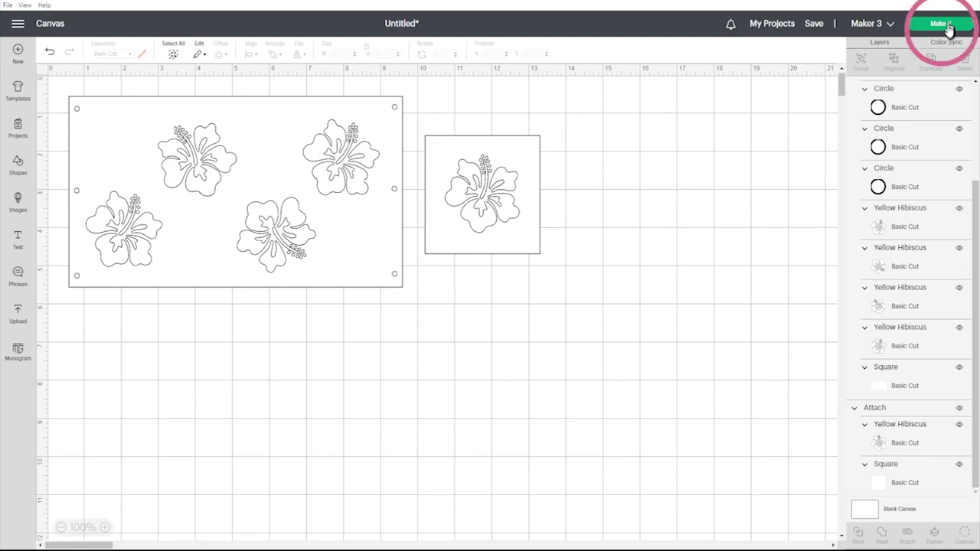
Step: Send the project to be made with all material loaded on a 12 in x 12 in mat and continue past the mat preview
{"action": "left_click", "coordinate": [943, 26]}
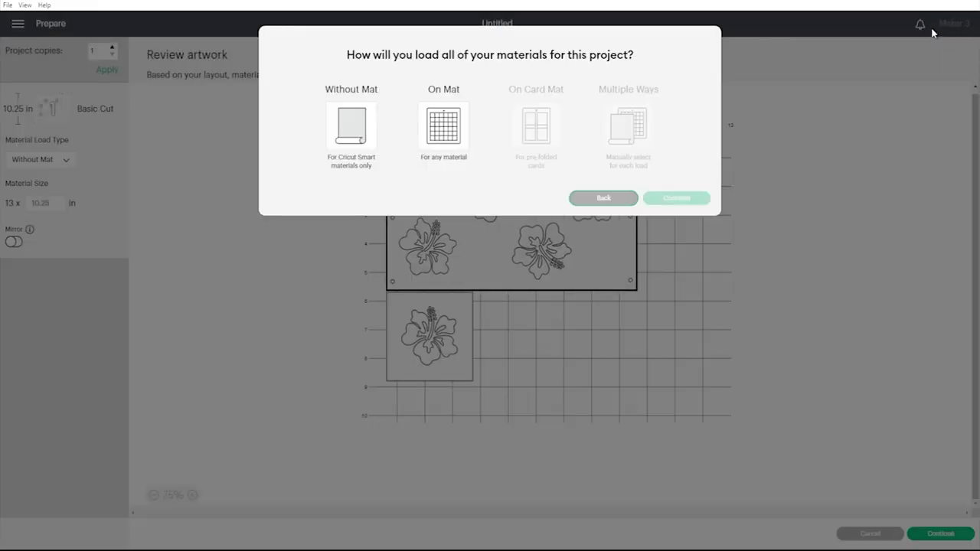
{"action": "left_click", "coordinate": [449, 132]}
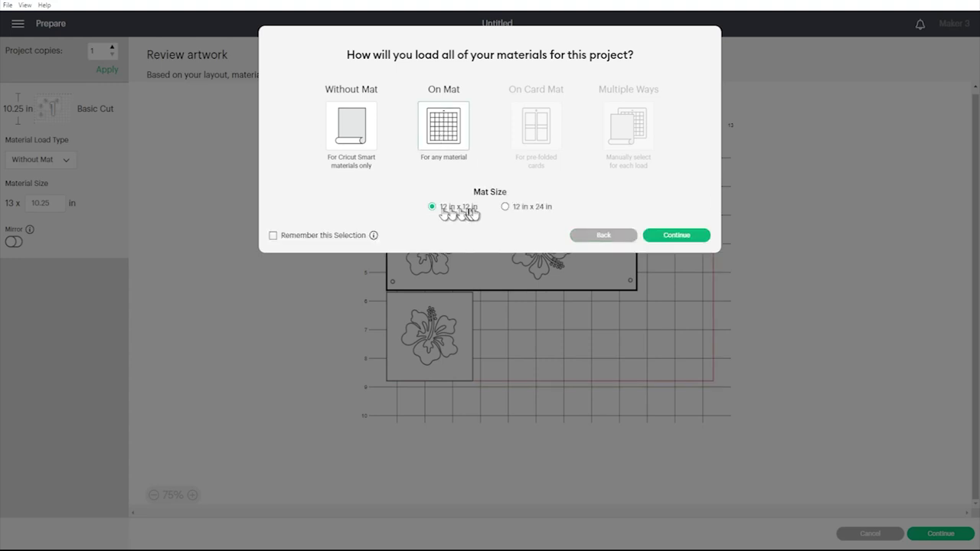
{"action": "left_click", "coordinate": [681, 235]}
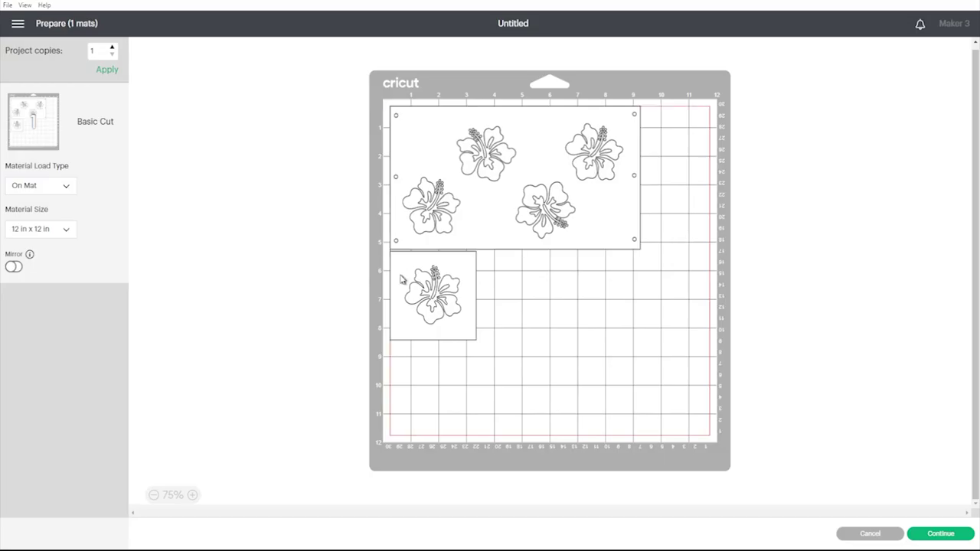
{"action": "left_click", "coordinate": [940, 534]}
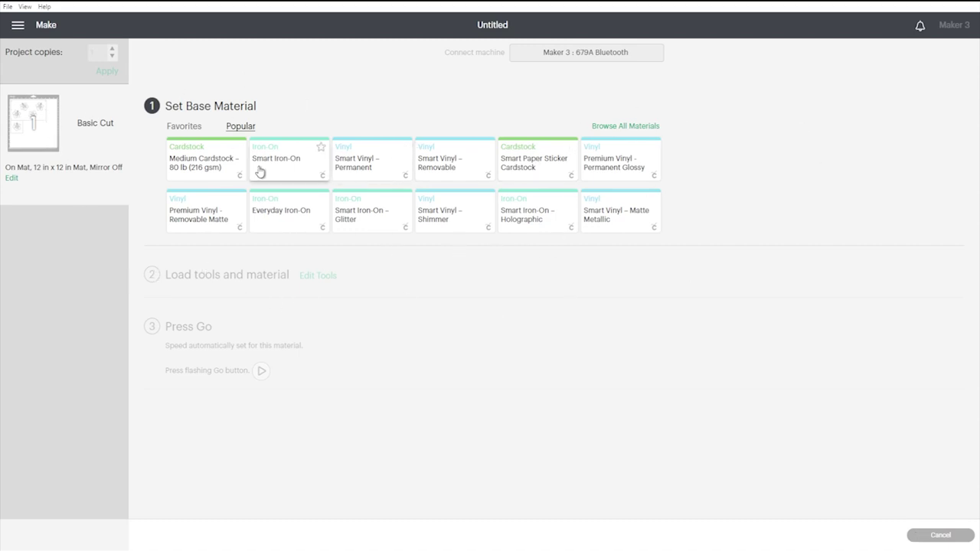
Step: Examine the full list of compatible base materials through to its end
{"action": "left_click", "coordinate": [615, 127]}
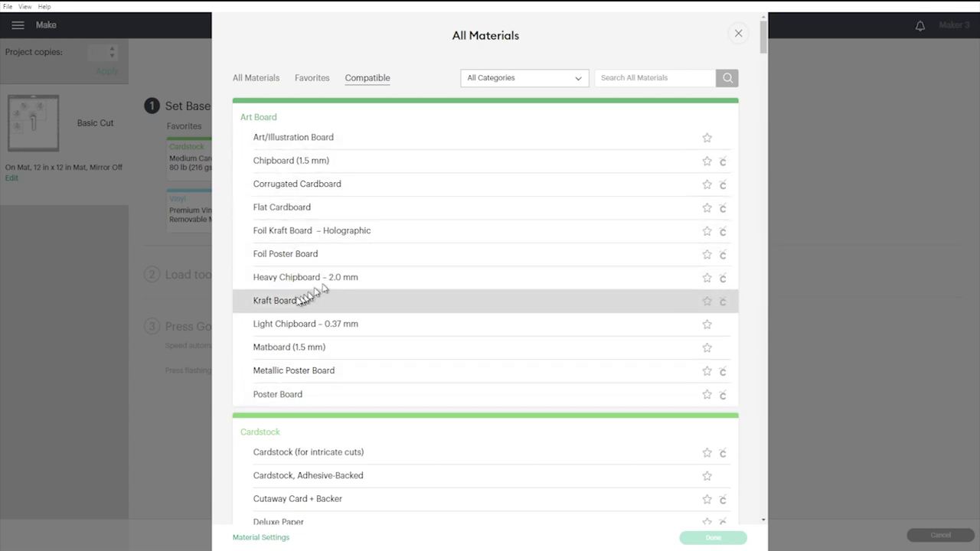
{"action": "scroll", "coordinate": [292, 312], "scroll_direction": "down", "scroll_amount": 5}
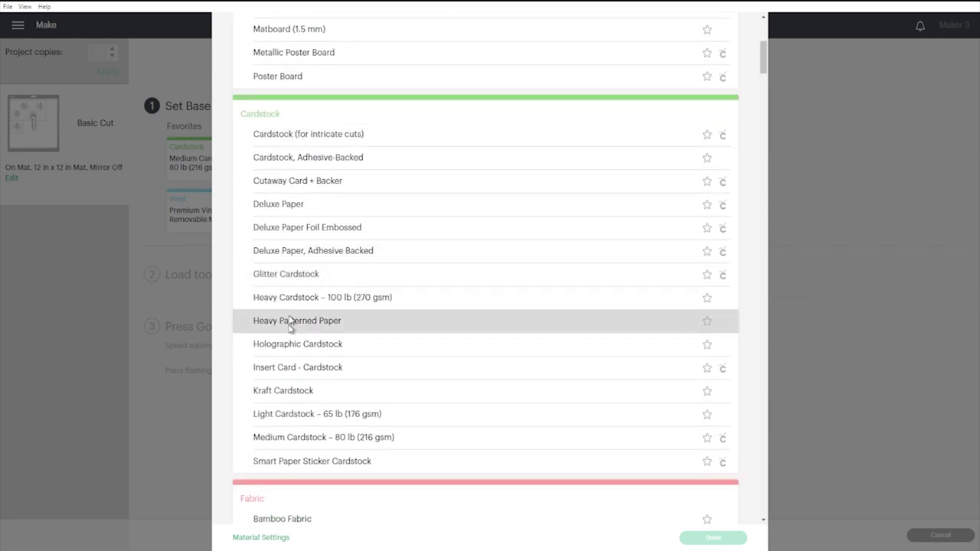
{"action": "scroll", "coordinate": [294, 414], "scroll_direction": "down", "scroll_amount": 5}
{"action": "scroll", "coordinate": [291, 399], "scroll_direction": "down", "scroll_amount": 7}
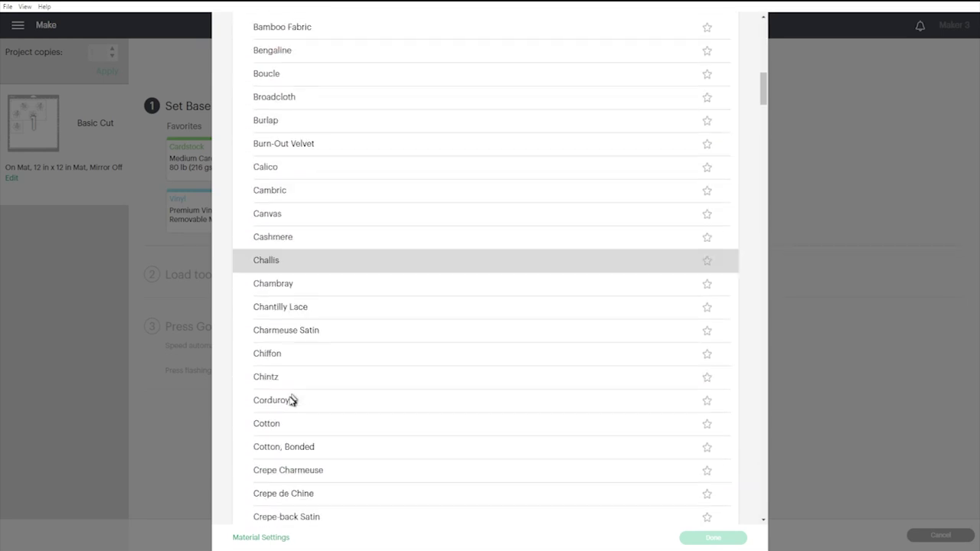
{"action": "scroll", "coordinate": [291, 398], "scroll_direction": "down", "scroll_amount": 18}
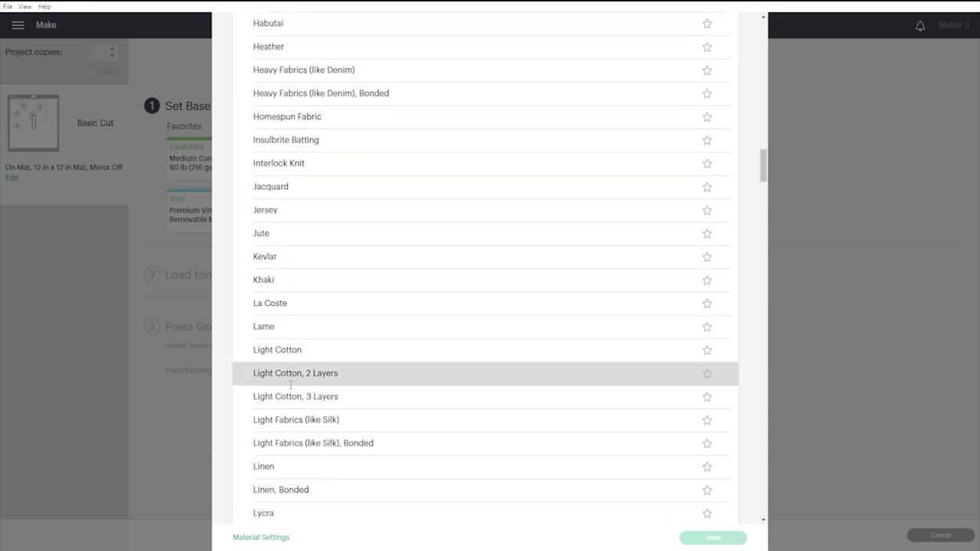
{"action": "scroll", "coordinate": [293, 222], "scroll_direction": "down", "scroll_amount": 20}
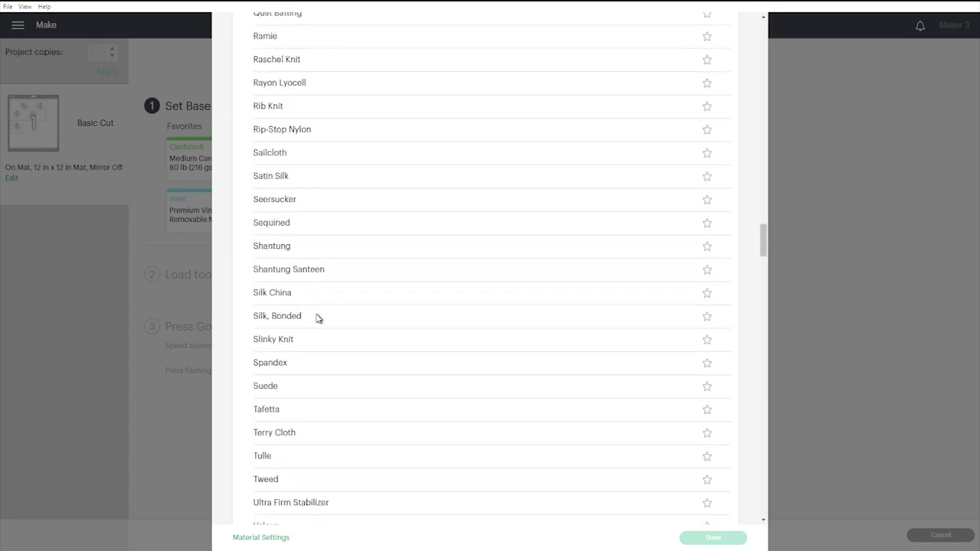
{"action": "scroll", "coordinate": [318, 318], "scroll_direction": "down", "scroll_amount": 2}
{"action": "scroll", "coordinate": [284, 378], "scroll_direction": "down", "scroll_amount": 3}
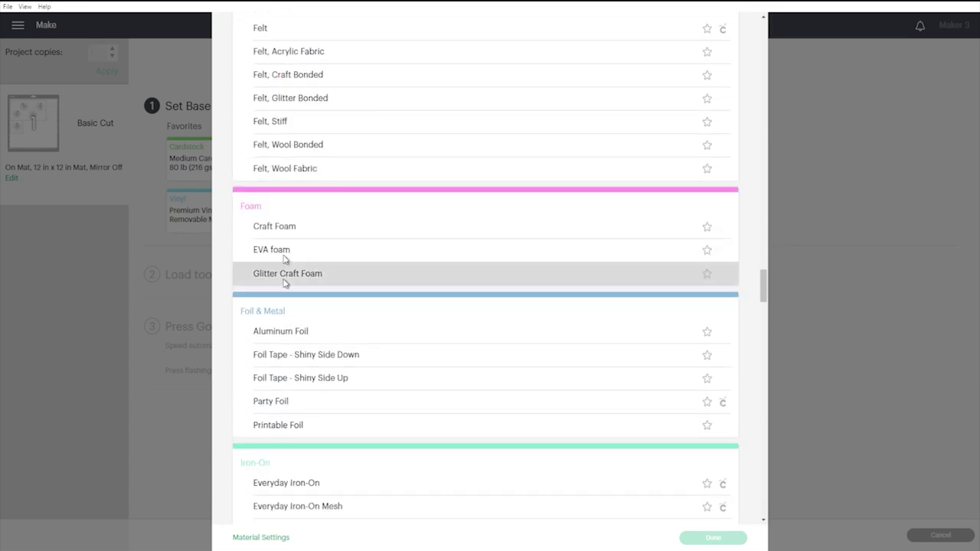
{"action": "scroll", "coordinate": [282, 321], "scroll_direction": "down", "scroll_amount": 4}
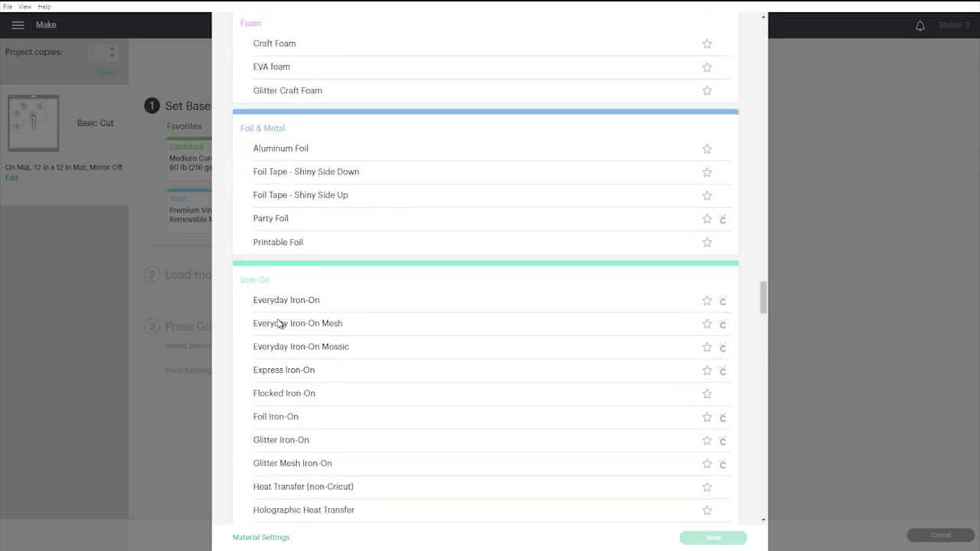
{"action": "scroll", "coordinate": [313, 349], "scroll_direction": "down", "scroll_amount": 9}
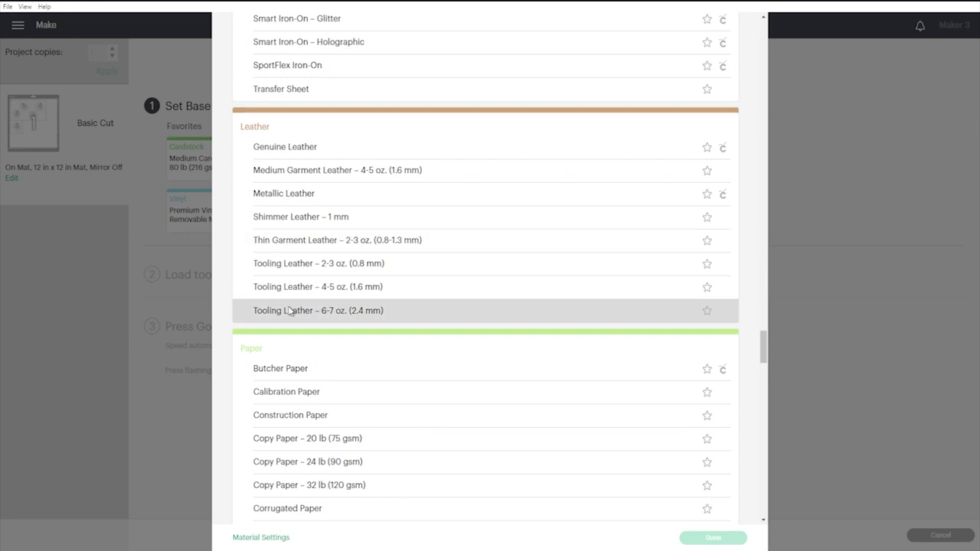
{"action": "scroll", "coordinate": [290, 310], "scroll_direction": "down", "scroll_amount": 12}
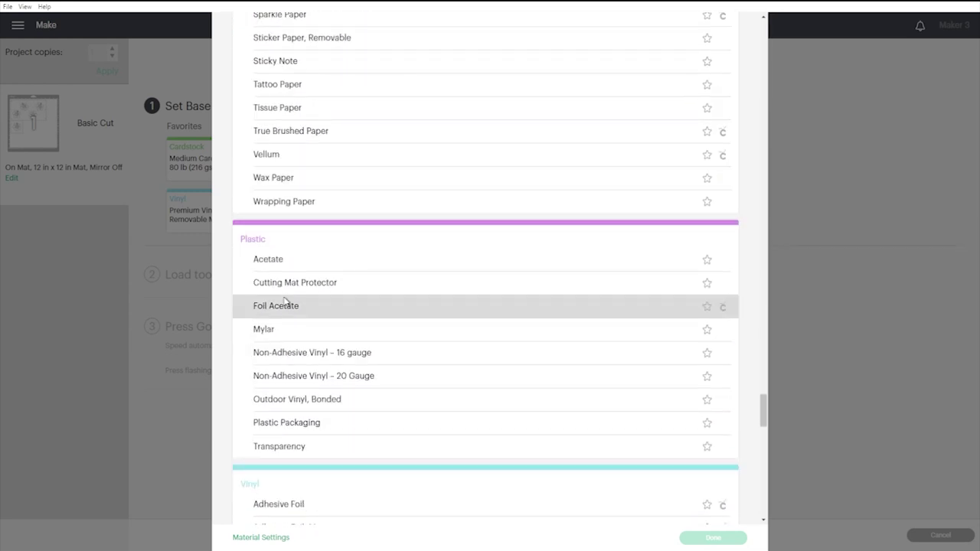
{"action": "scroll", "coordinate": [283, 306], "scroll_direction": "down", "scroll_amount": 12}
{"action": "scroll", "coordinate": [284, 315], "scroll_direction": "down", "scroll_amount": 6}
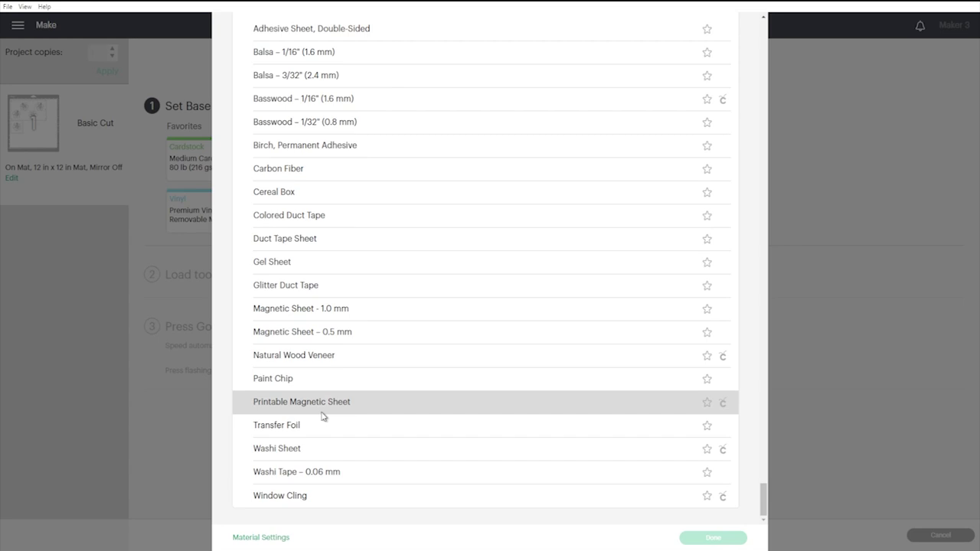
Step: Set the base material to Acetate from the Plastic category
{"action": "scroll", "coordinate": [322, 416], "scroll_direction": "up", "scroll_amount": 15}
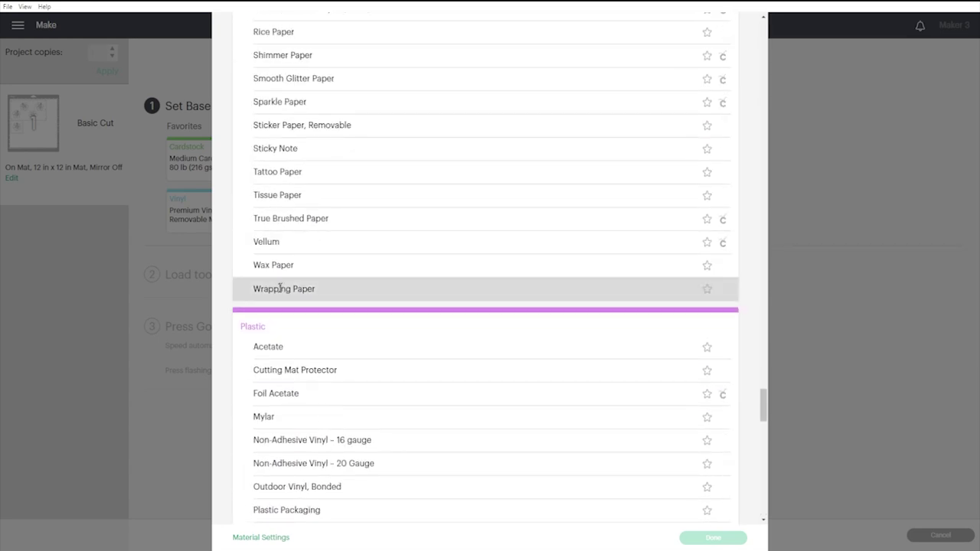
{"action": "scroll", "coordinate": [287, 291], "scroll_direction": "down", "scroll_amount": 3}
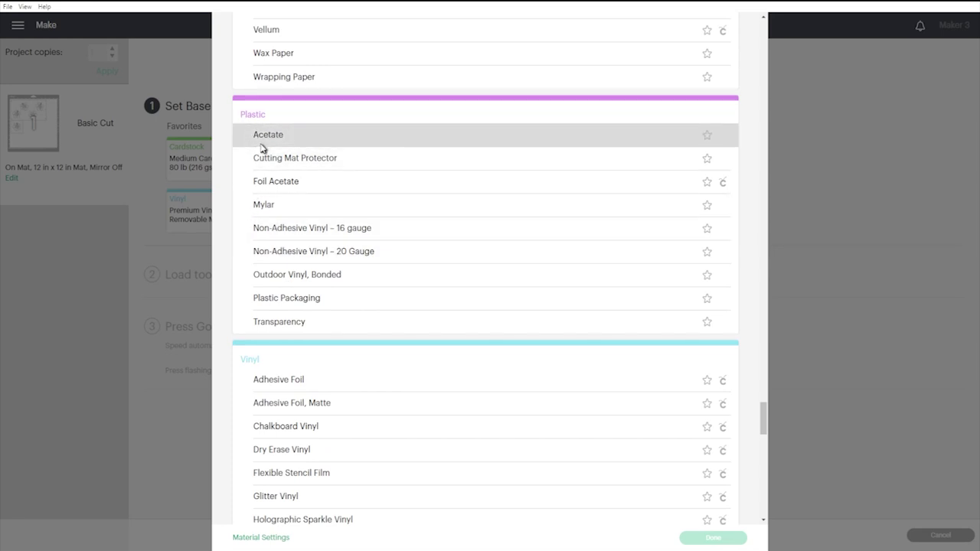
{"action": "scroll", "coordinate": [278, 134], "scroll_direction": "down", "scroll_amount": 1}
{"action": "left_click", "coordinate": [278, 108]}
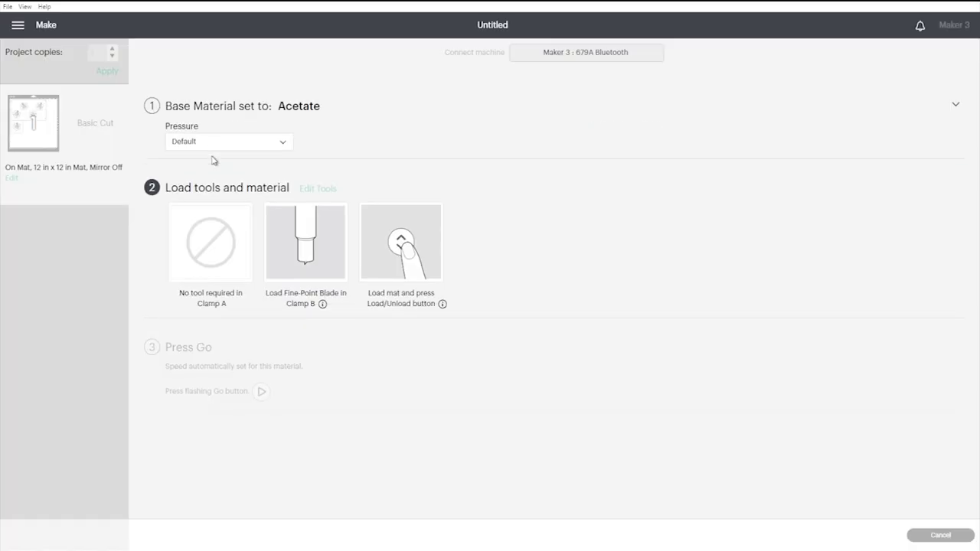